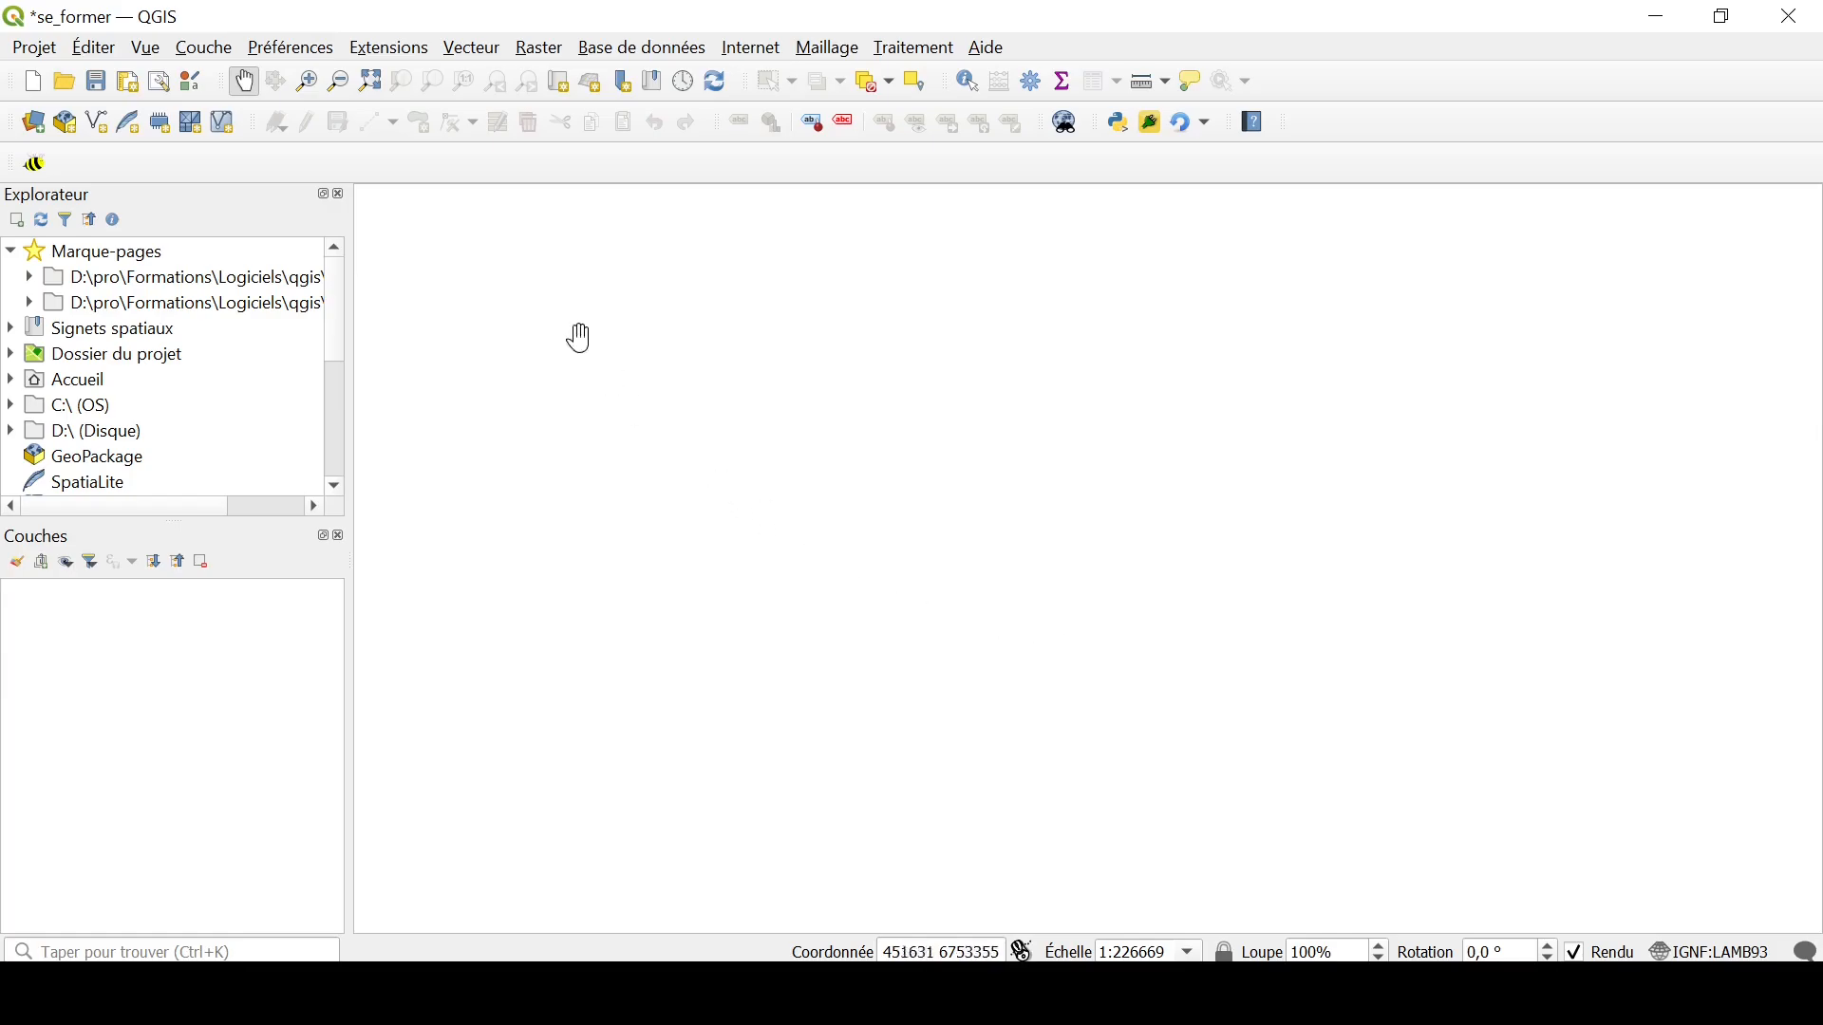
Step: Find the Plugin Builder 3 extension by searching for "builder" and install it
left_click(391, 45)
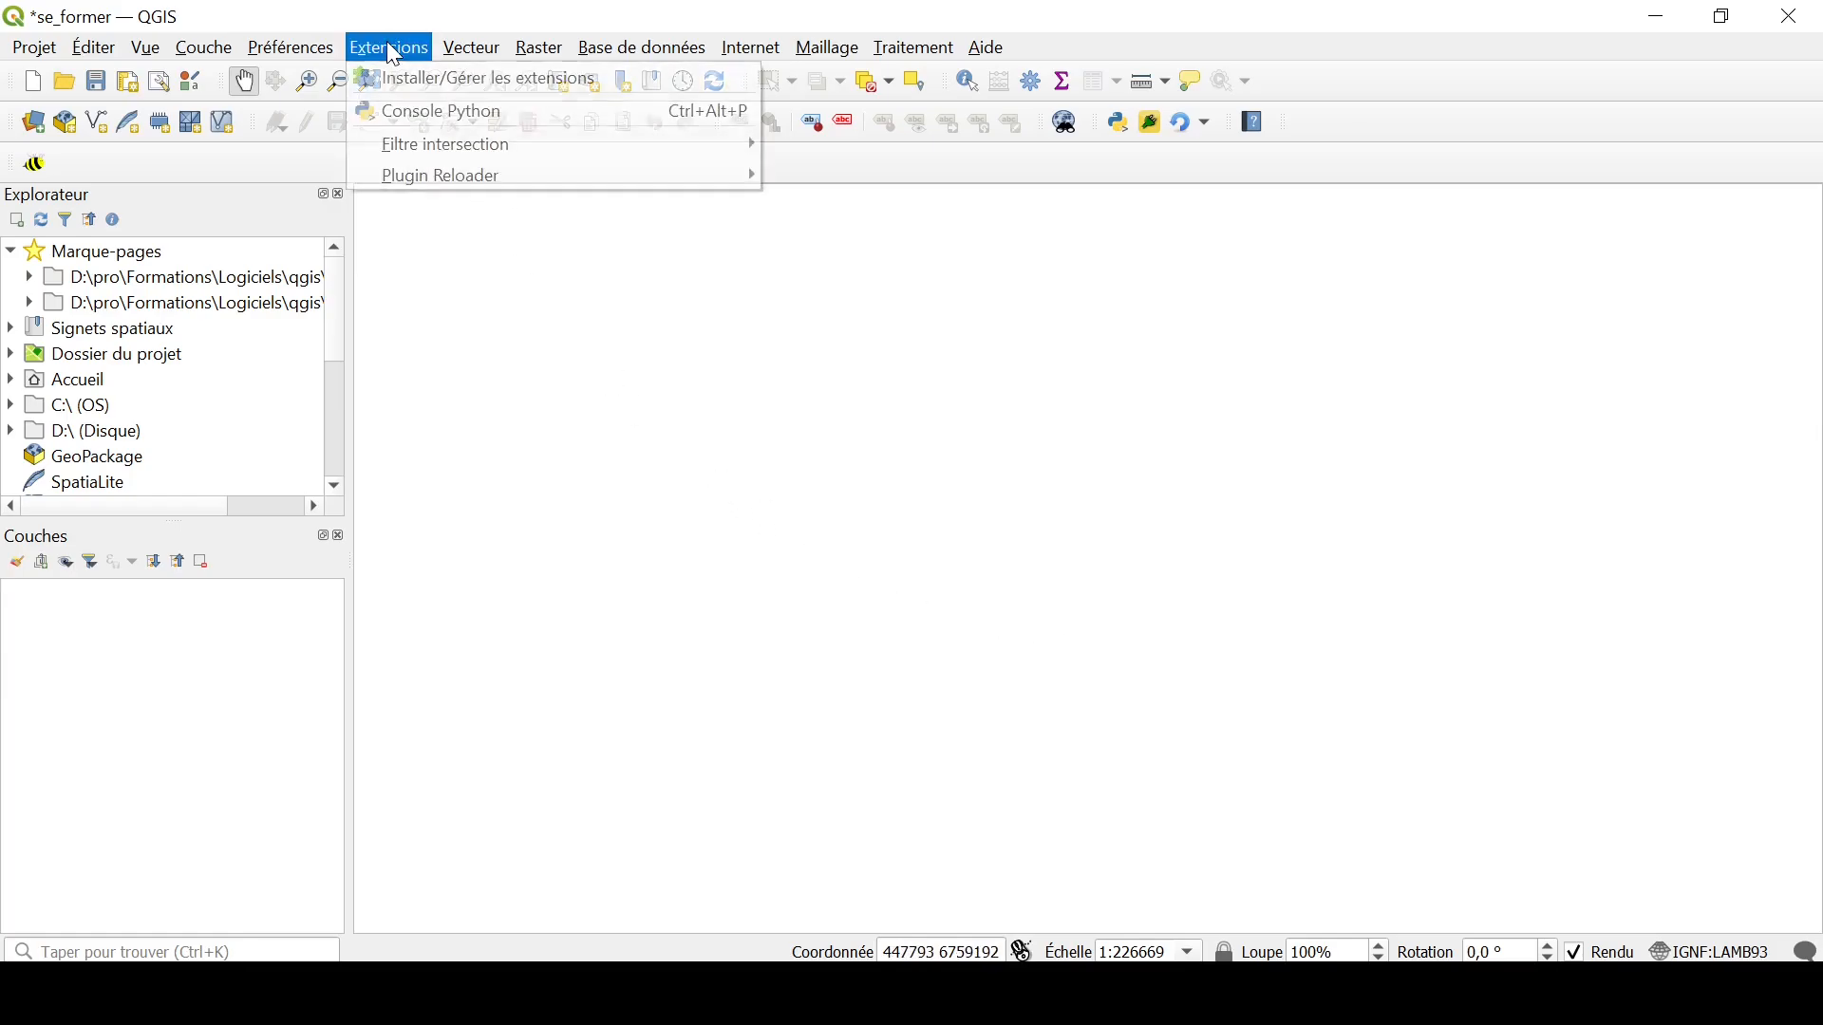
left_click(434, 80)
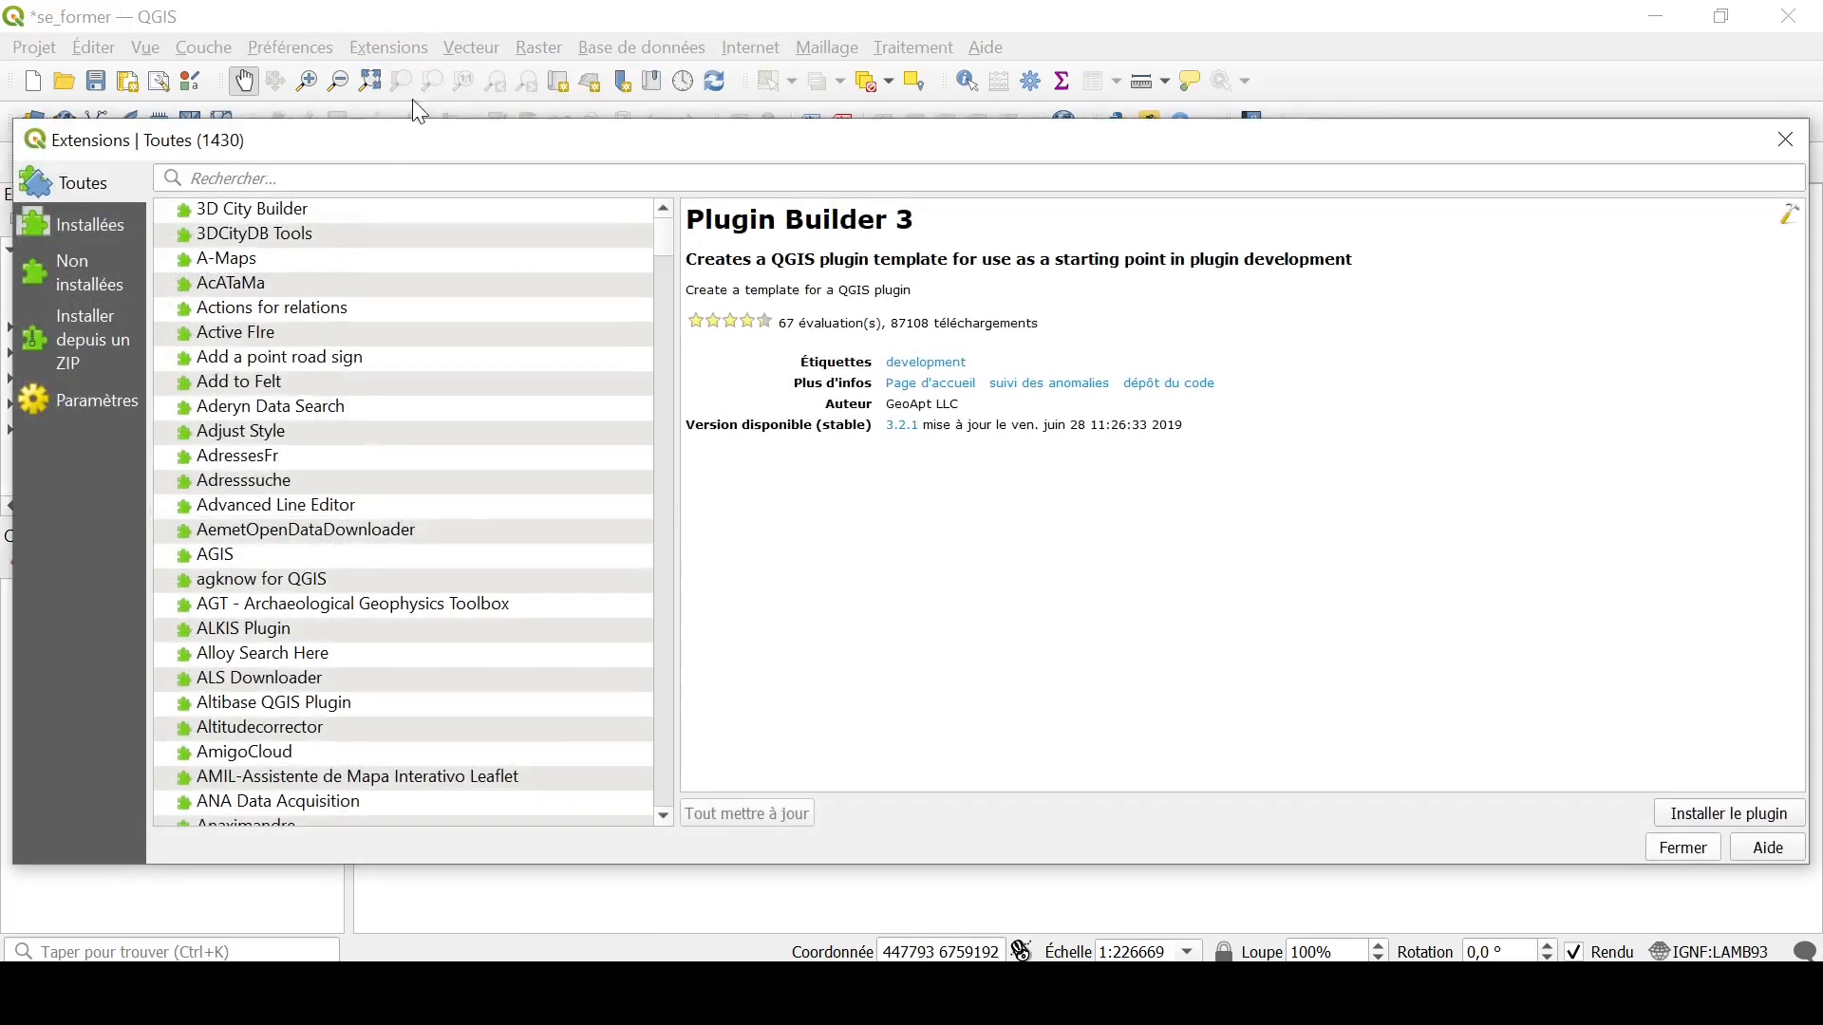
left_click(355, 175)
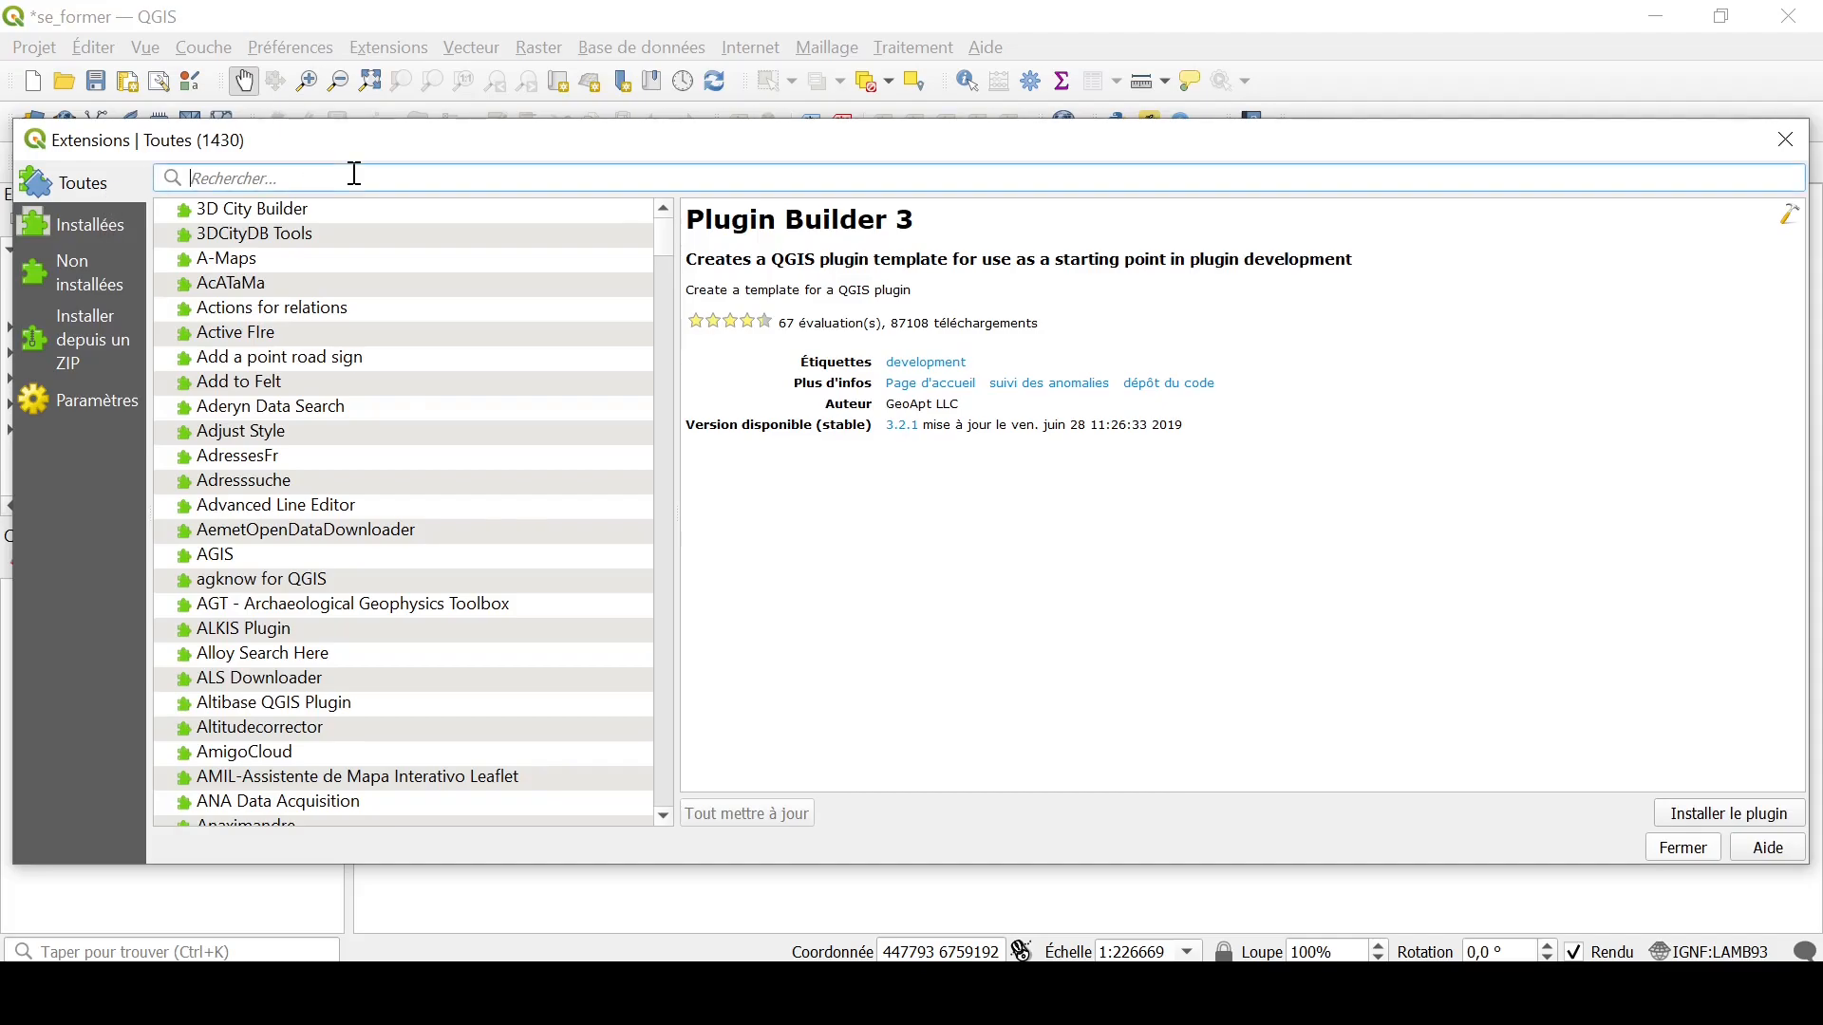
type("builder")
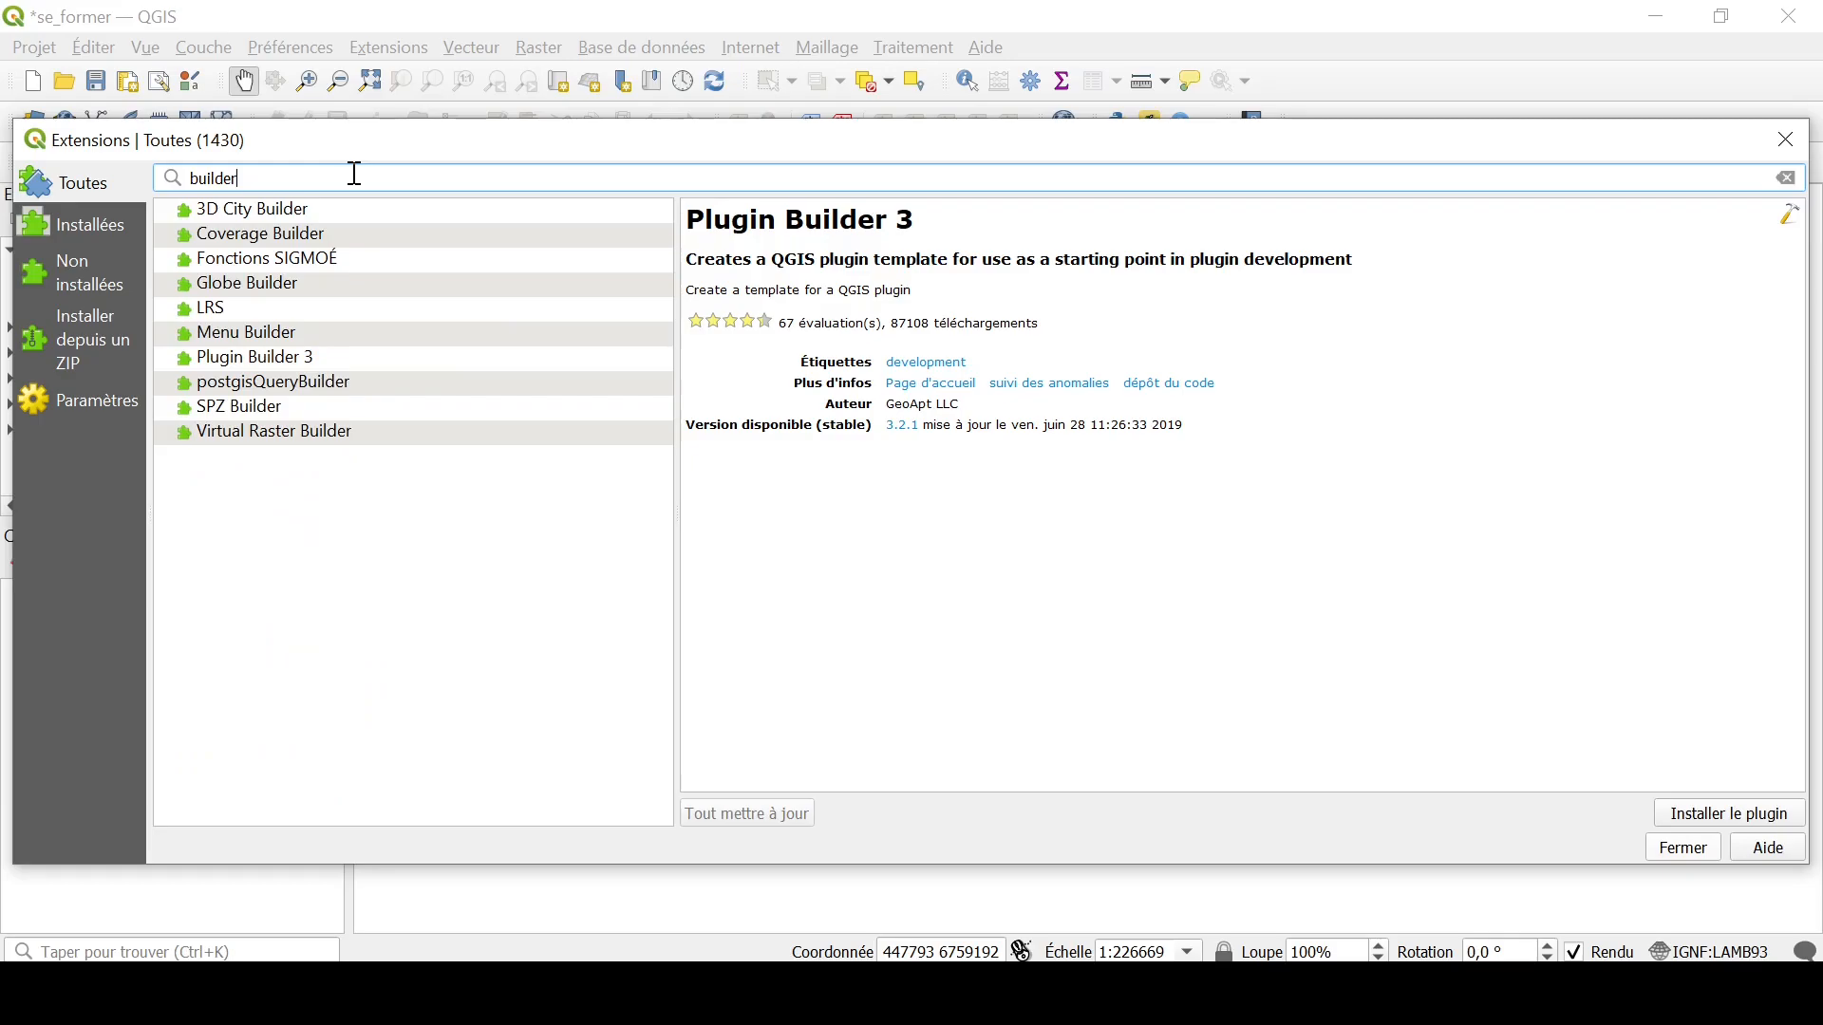
left_click(272, 359)
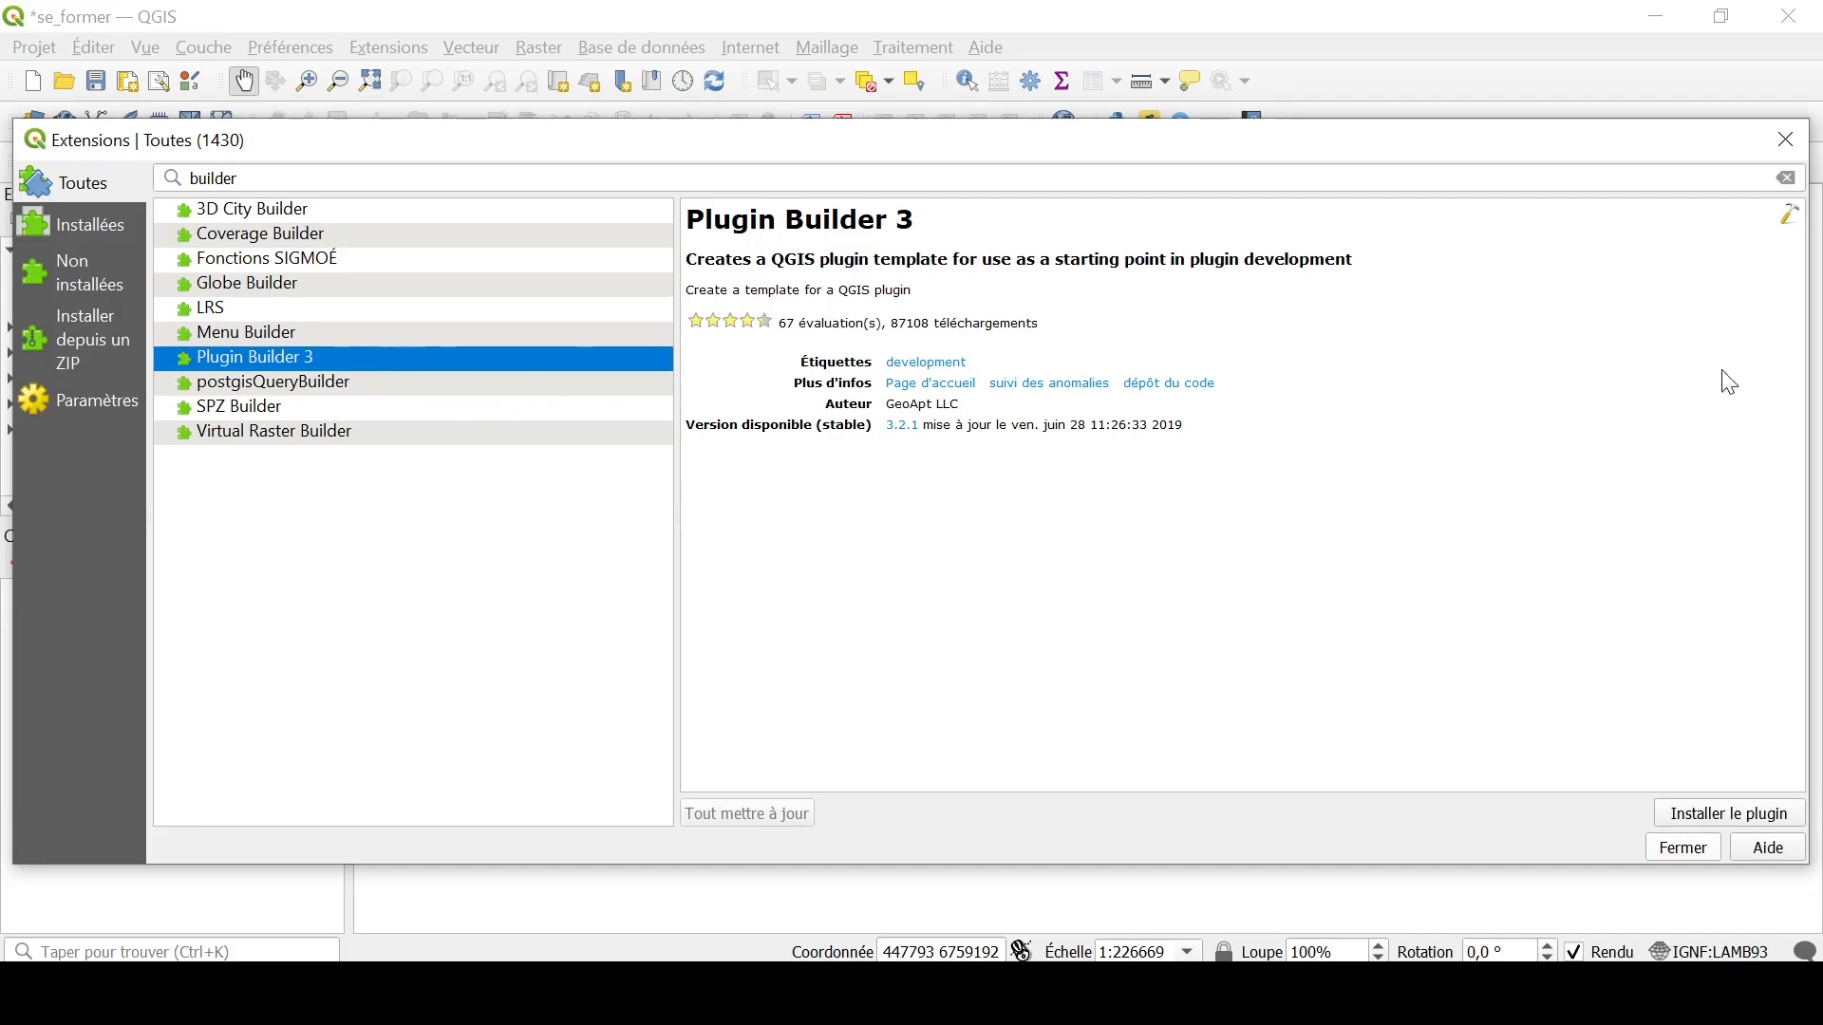
left_click(1709, 816)
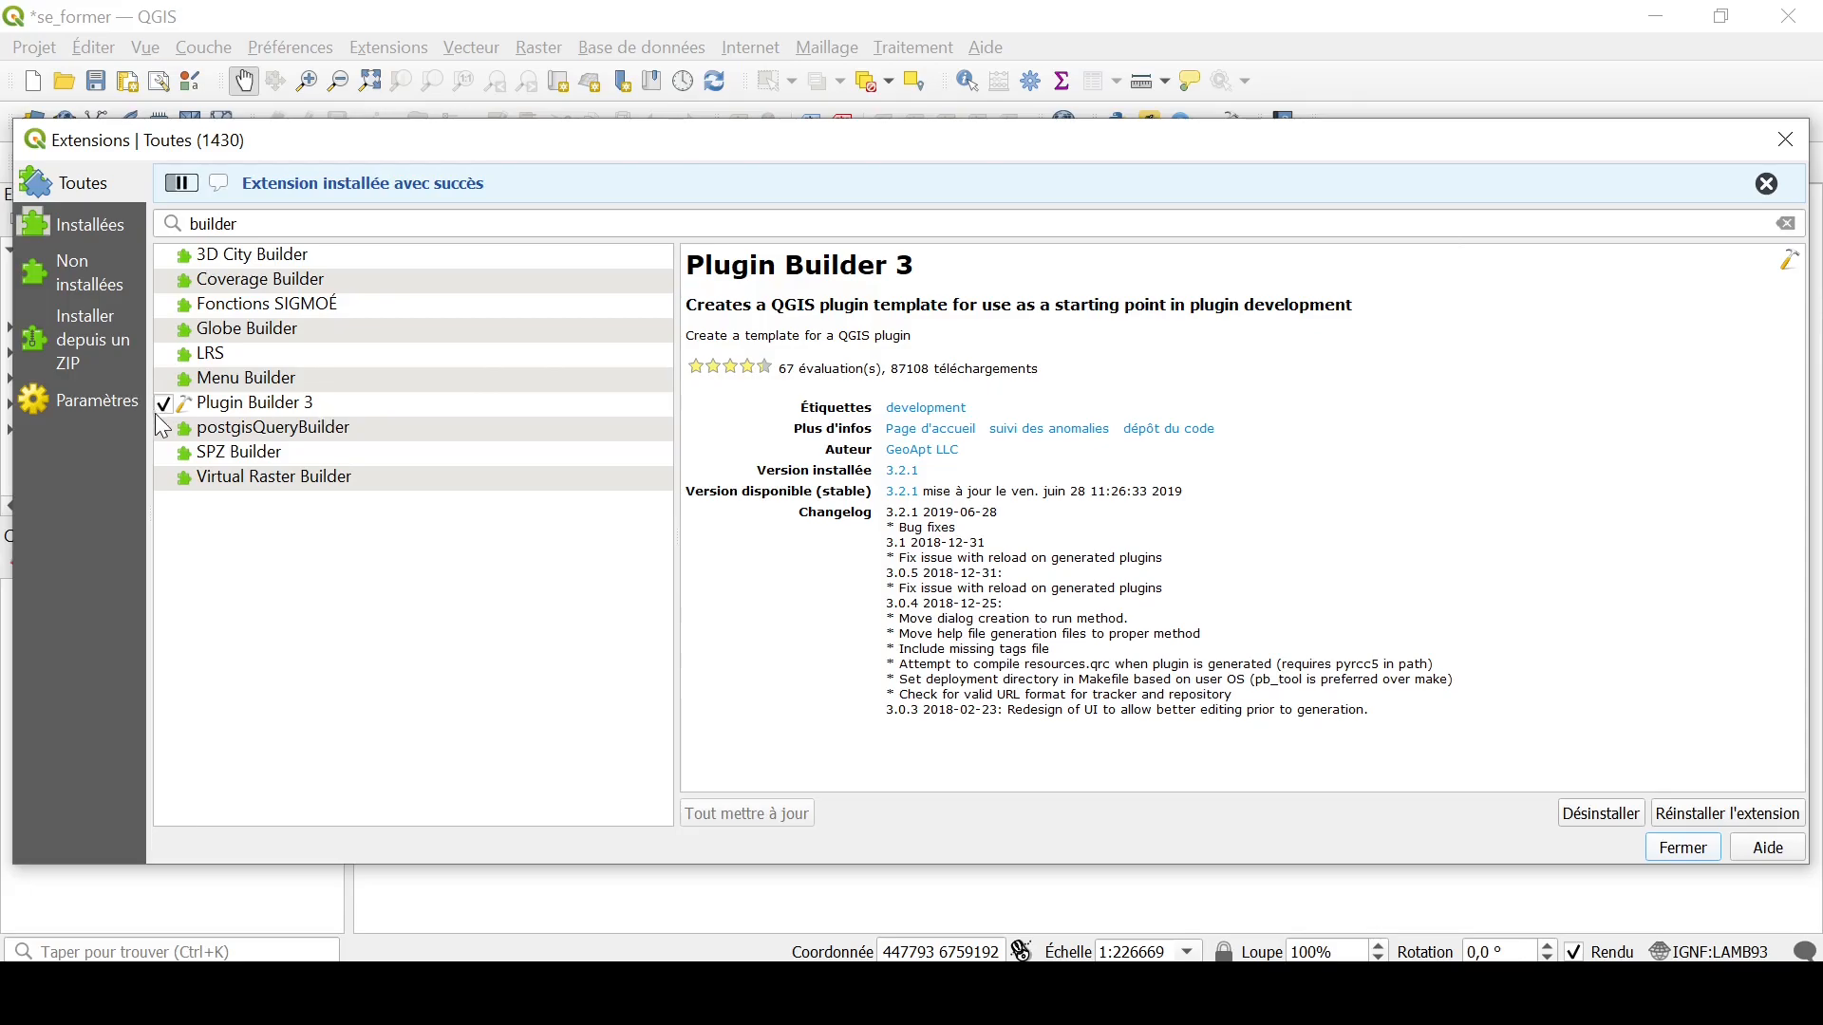
left_click(1786, 141)
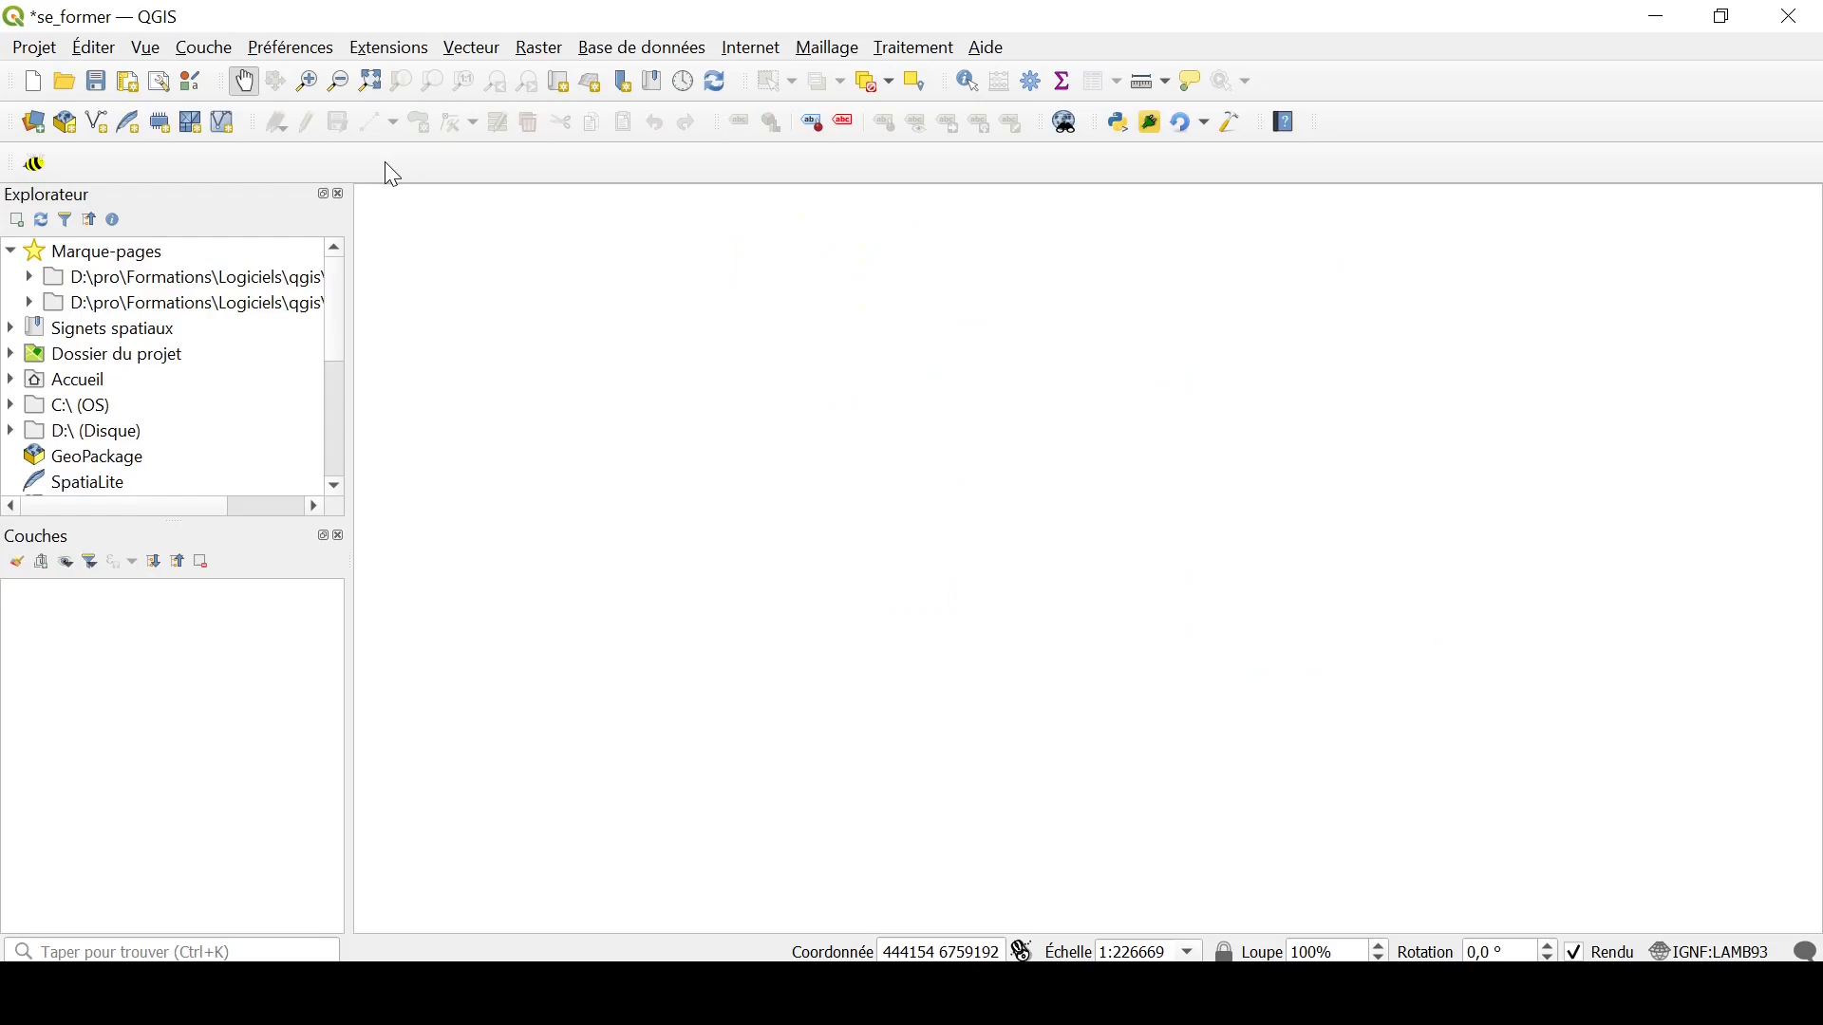
Step: Start Plugin Builder and set the new plugin's class name to TestPlugin
left_click(388, 47)
mouse_move(455, 206)
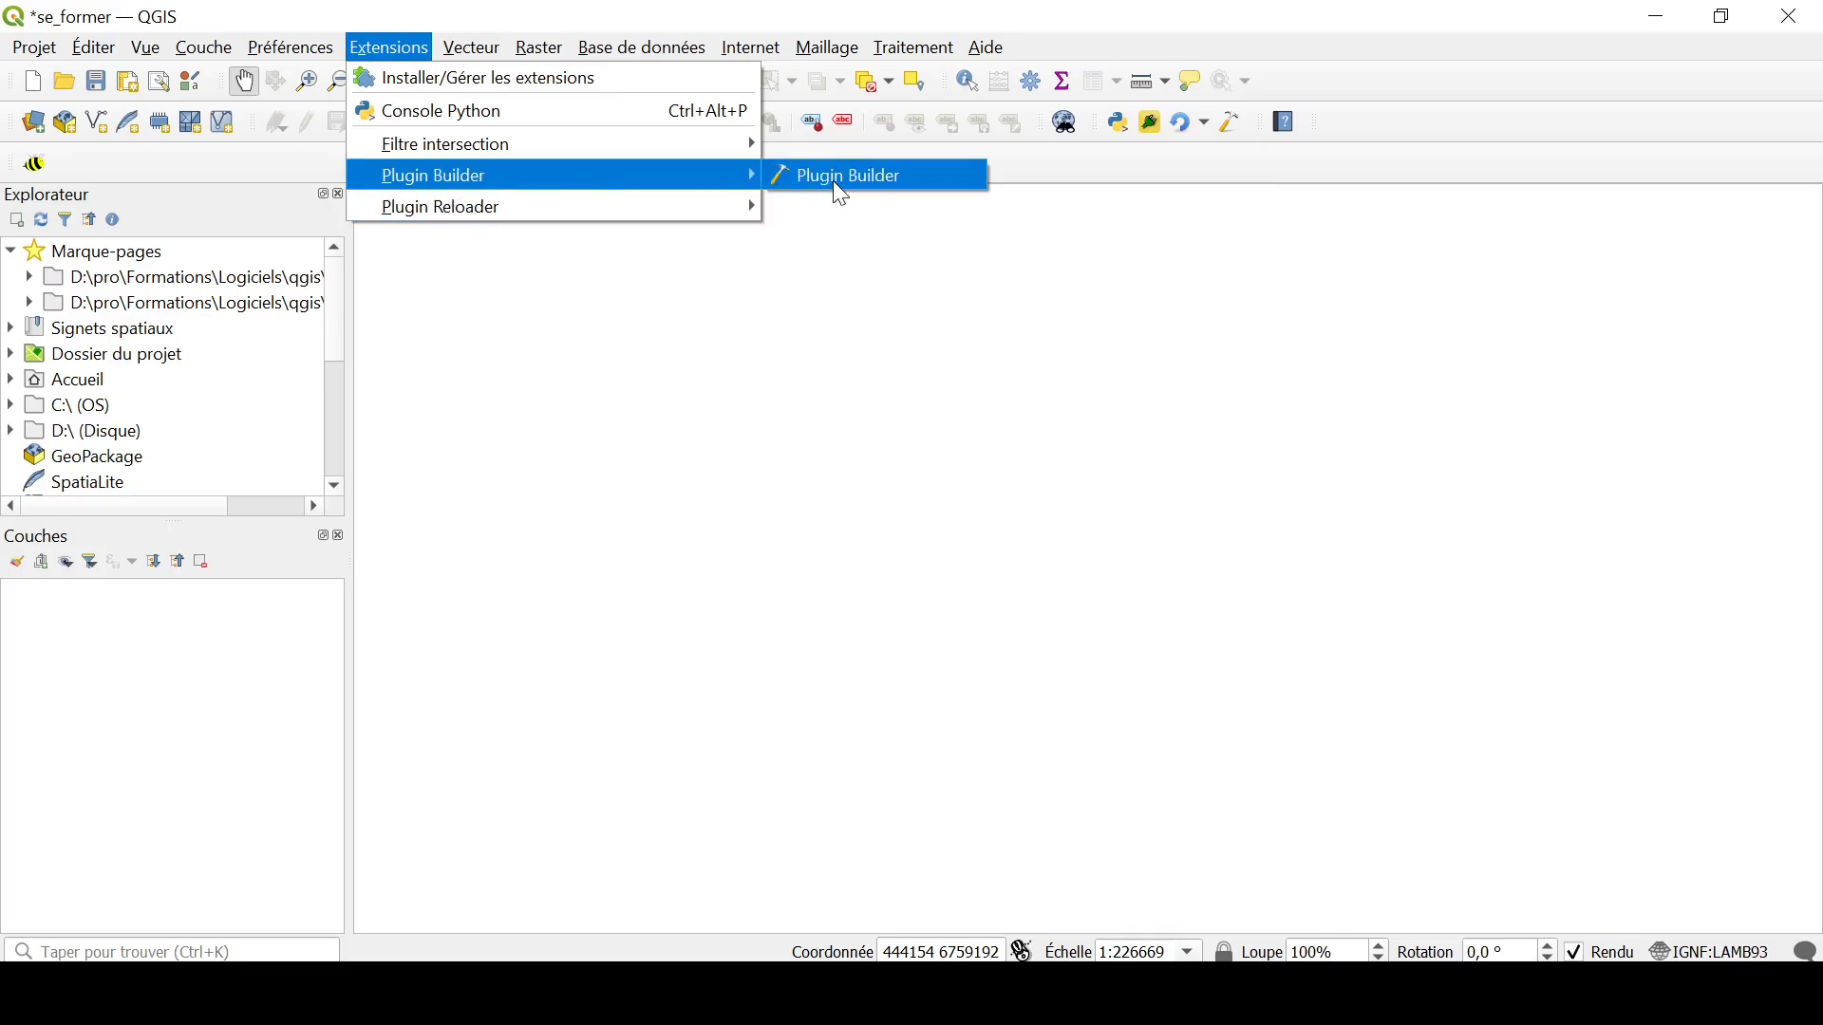
left_click(834, 180)
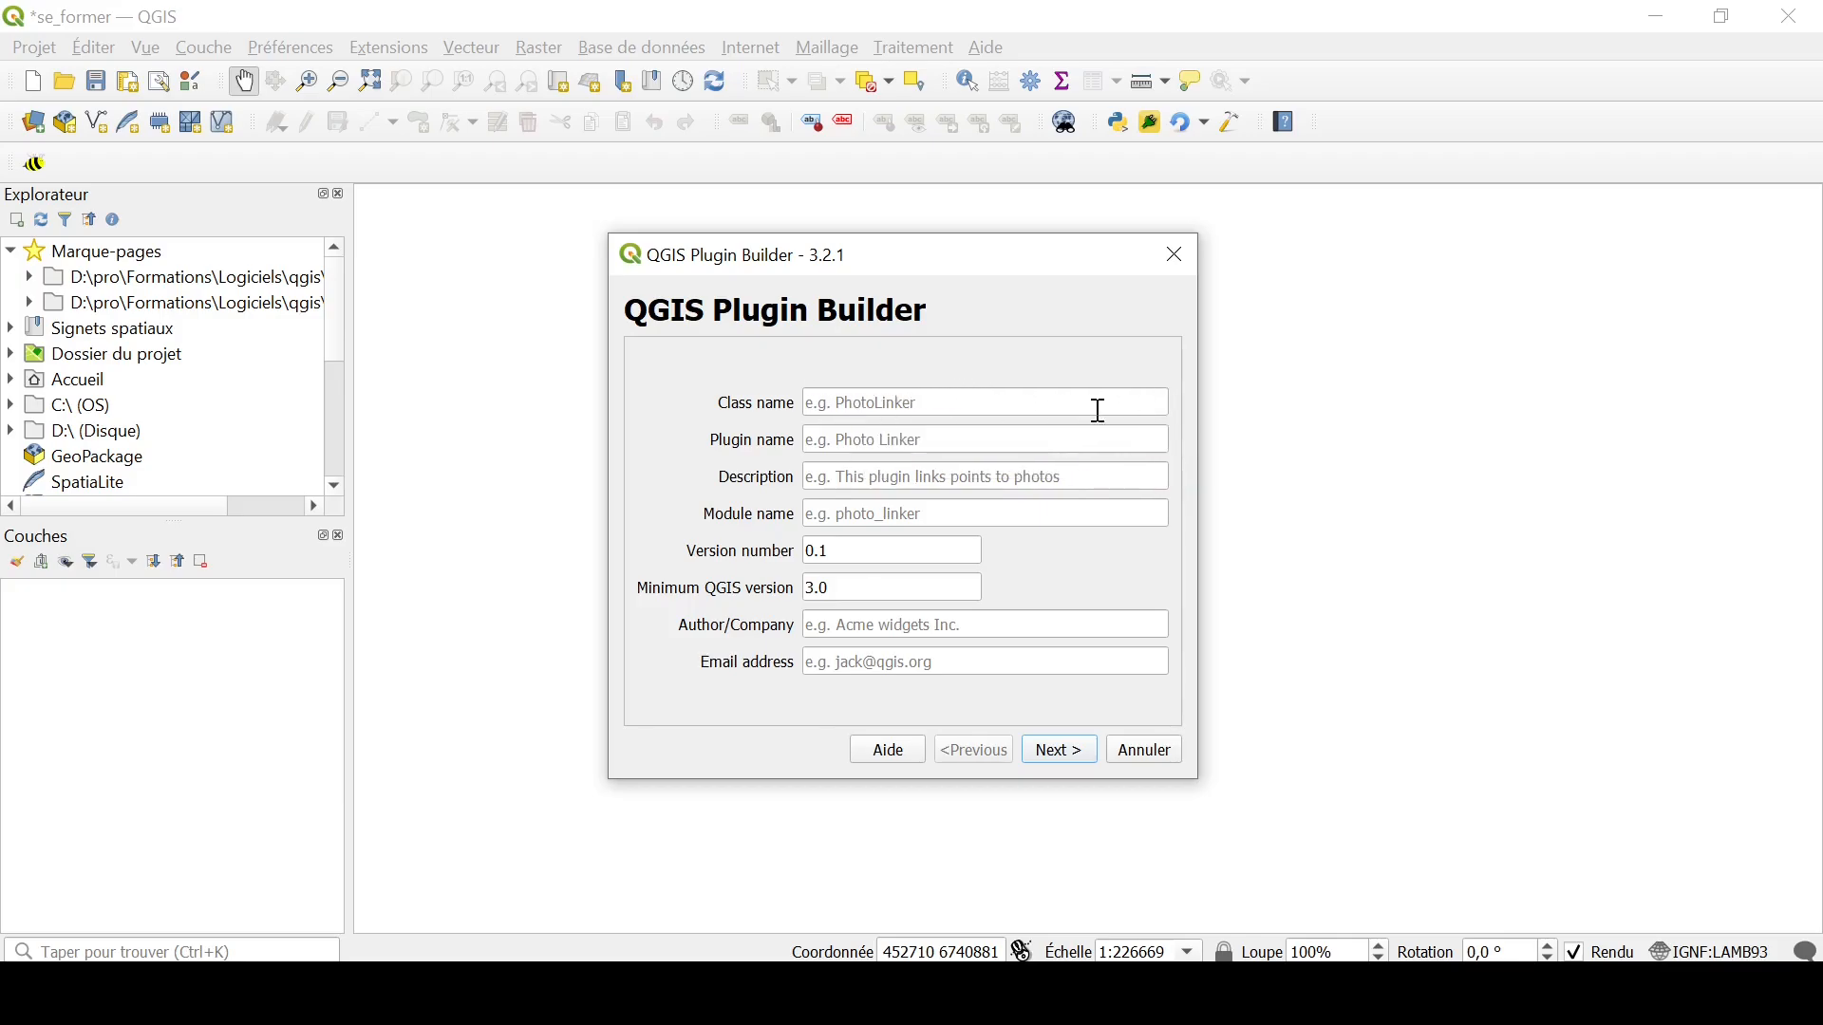
left_click(862, 398)
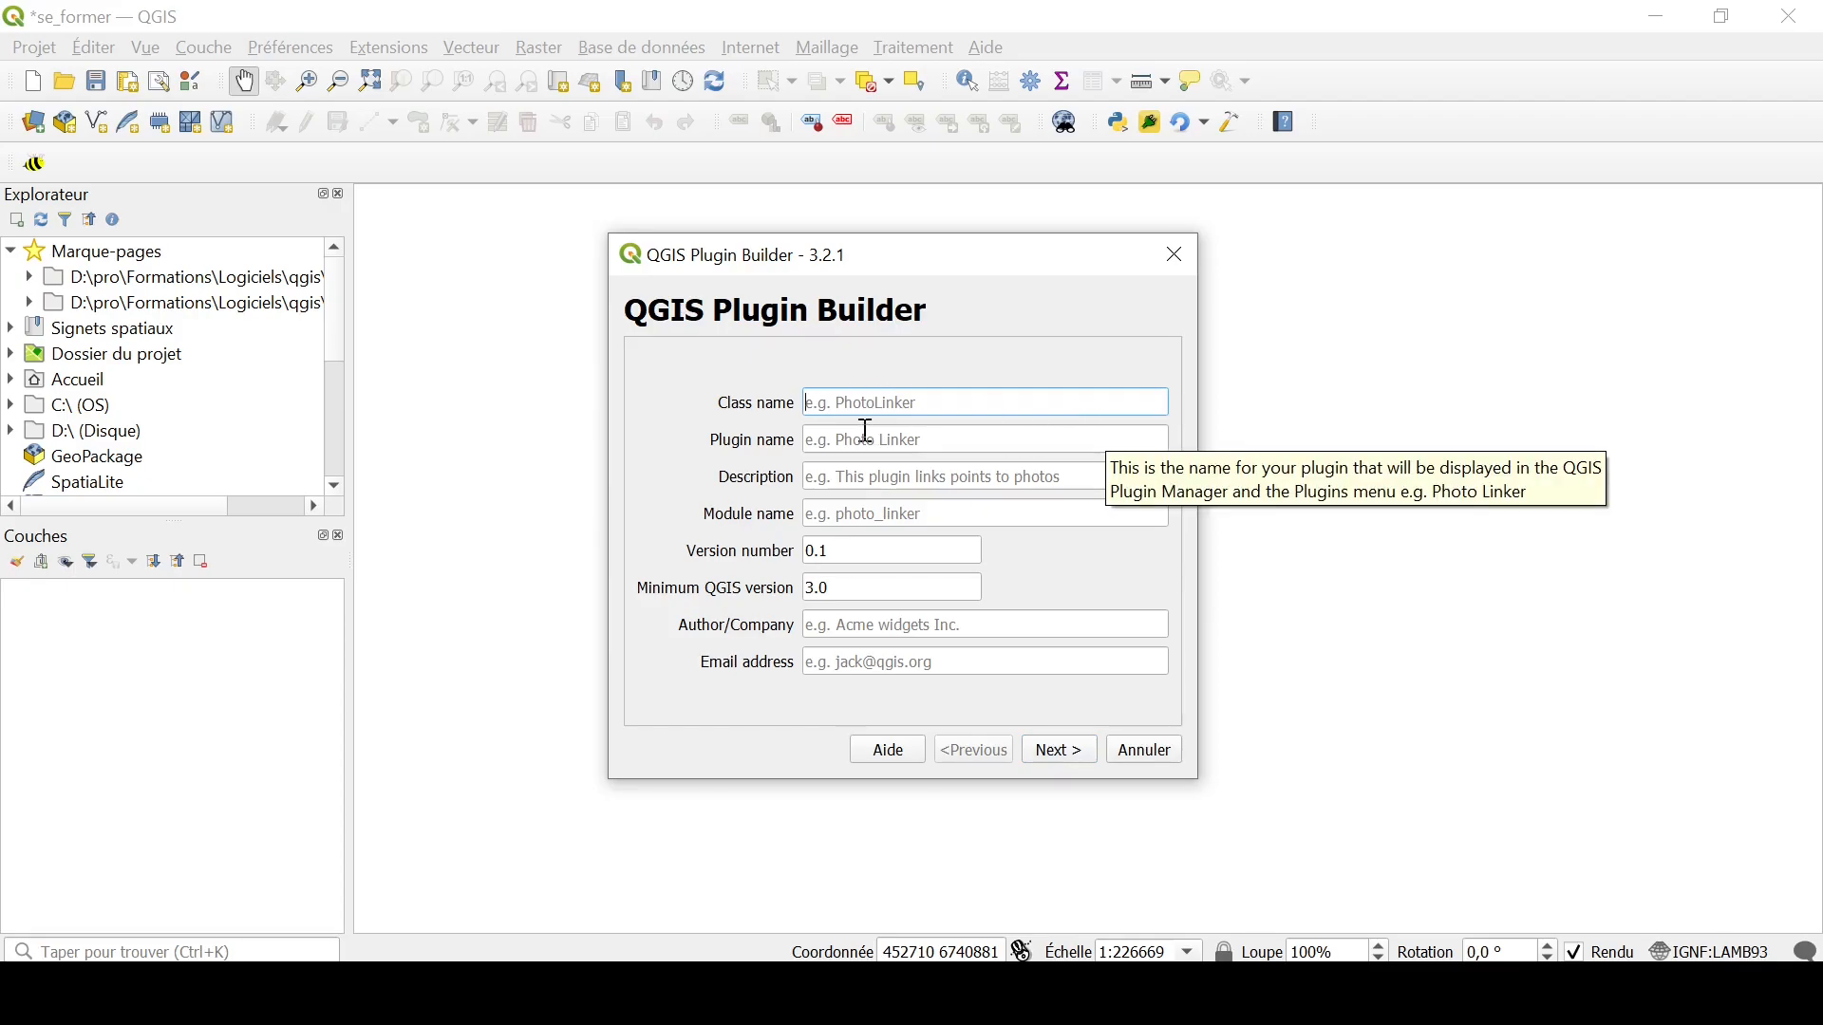
type("TestPlugin")
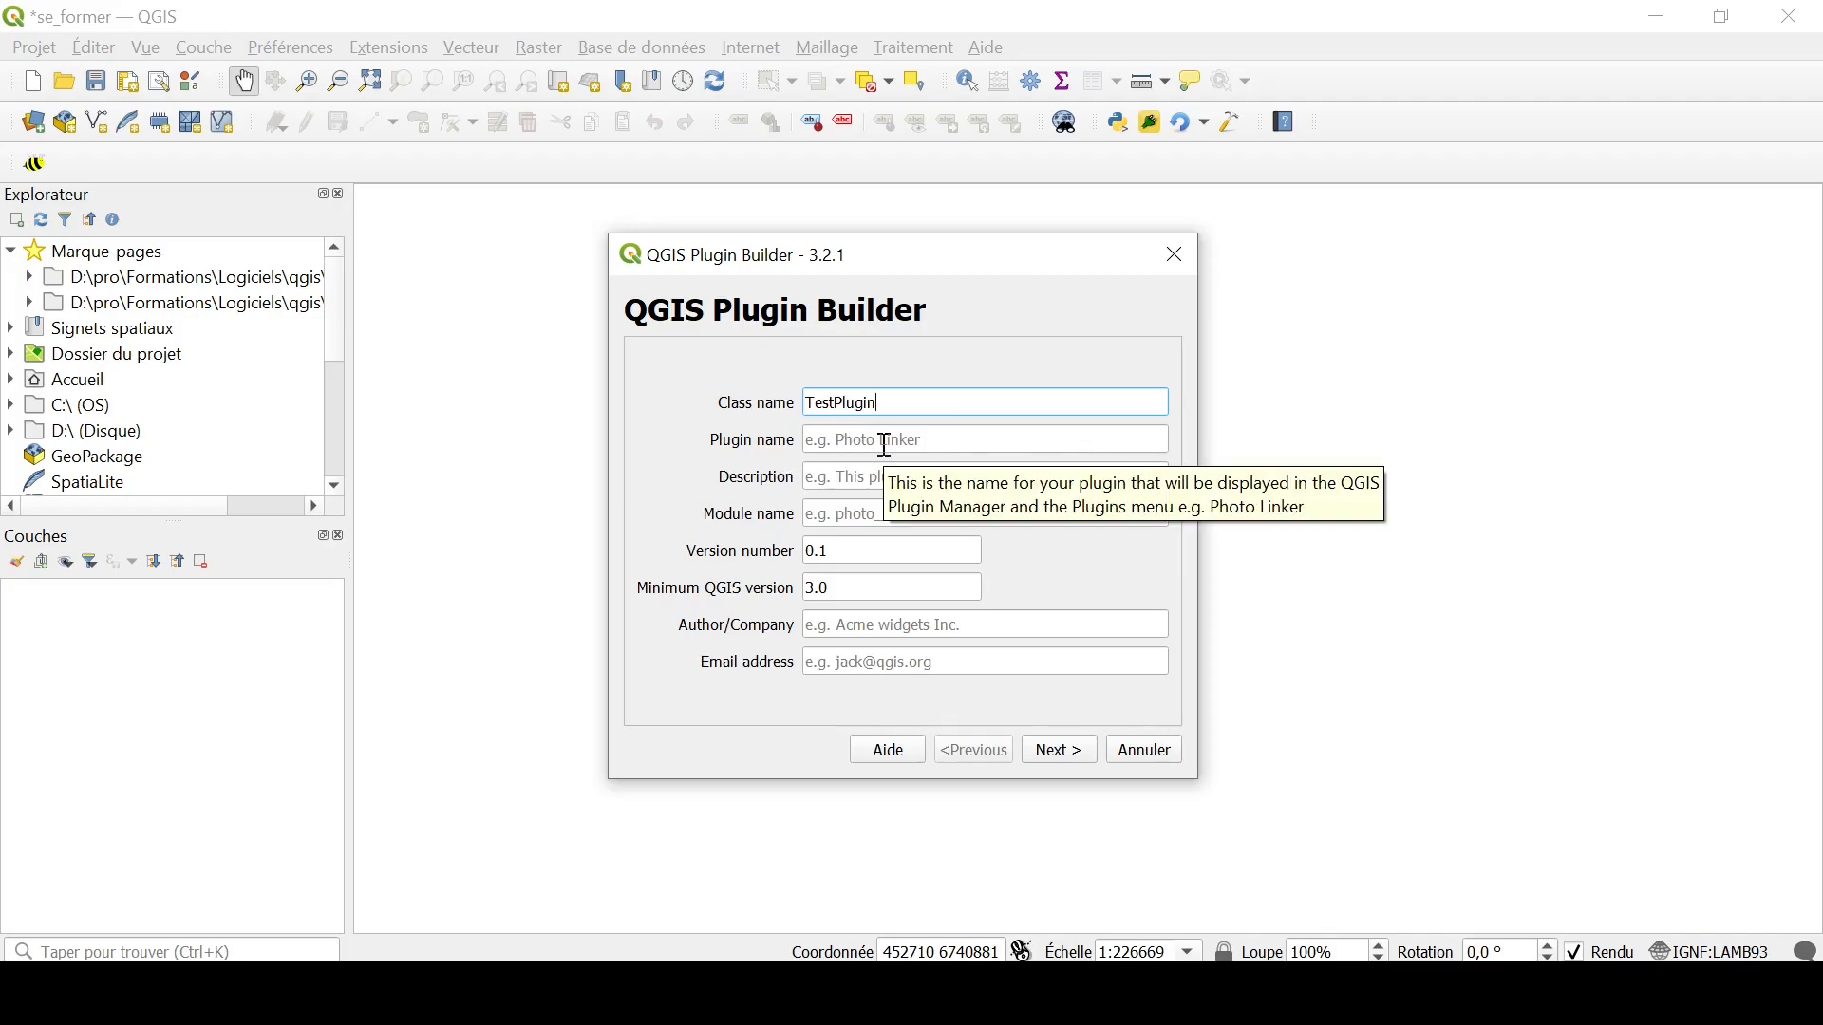
Step: Set the plugin name to "Test Plugin" and its description to "tester création plugin"
left_click(855, 440)
type("Test")
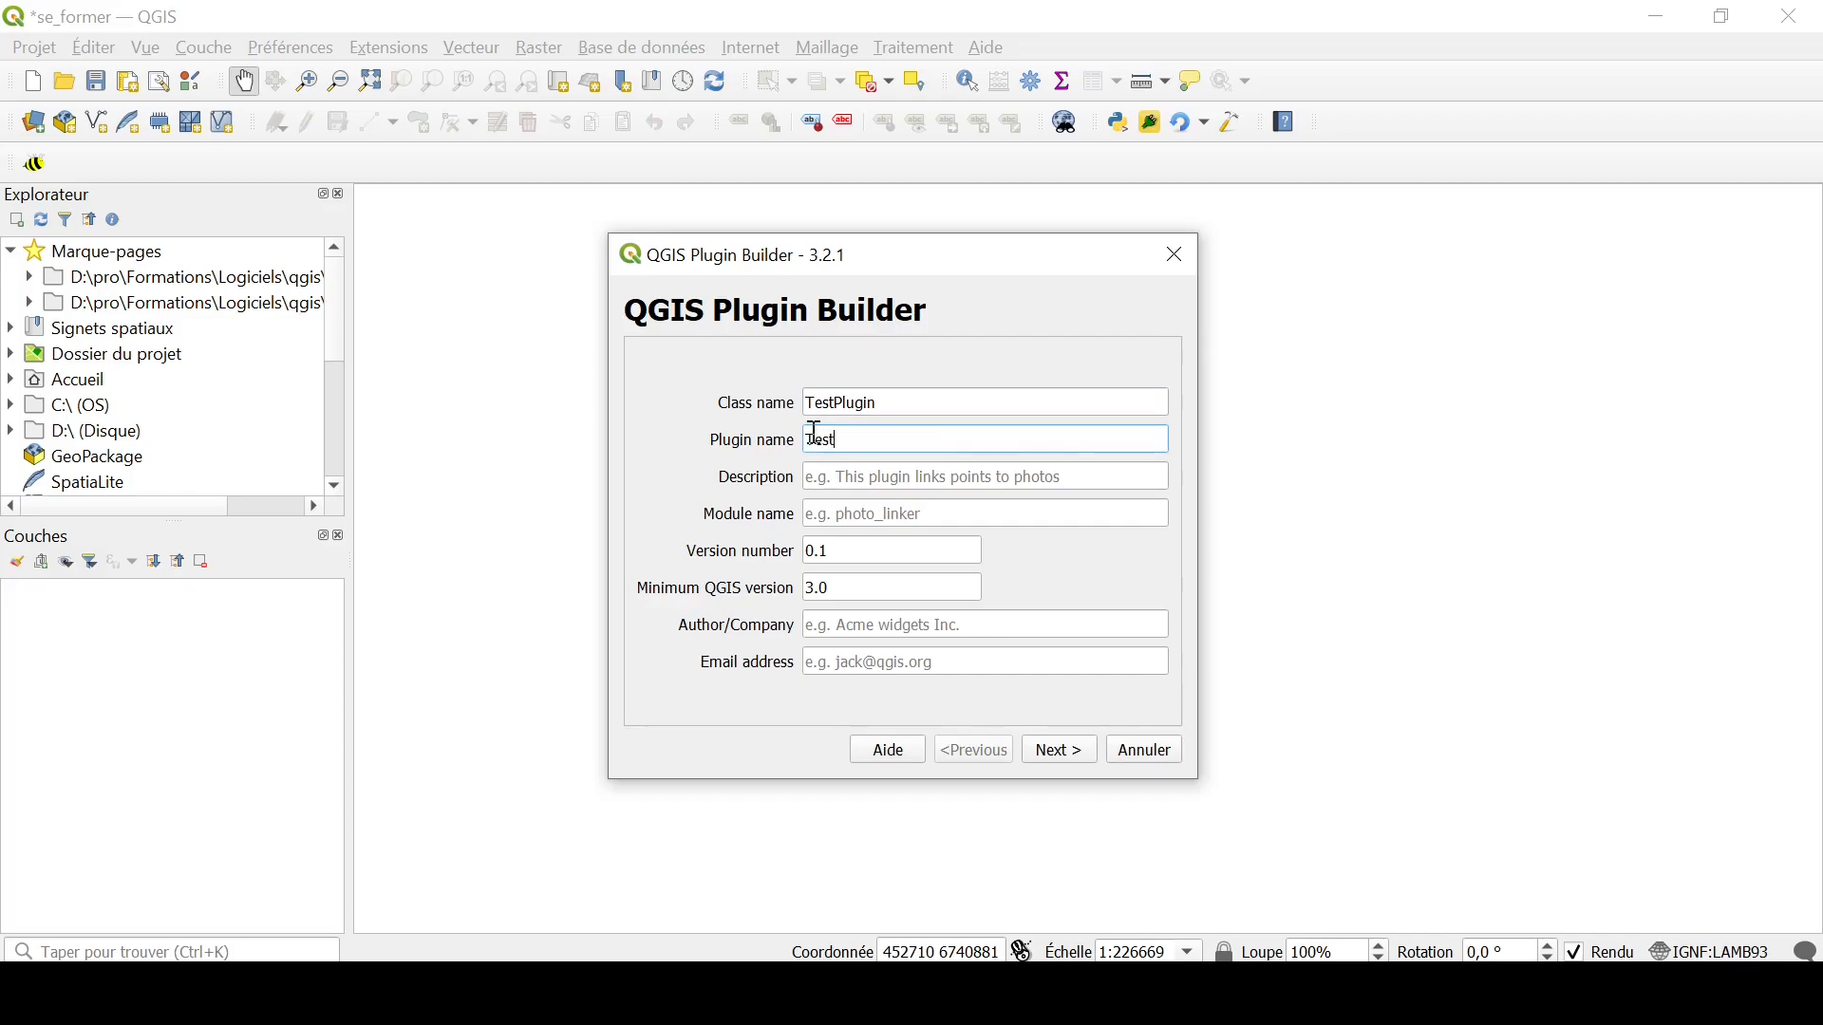
type(" Plugin")
left_click(848, 488)
type("tester cré")
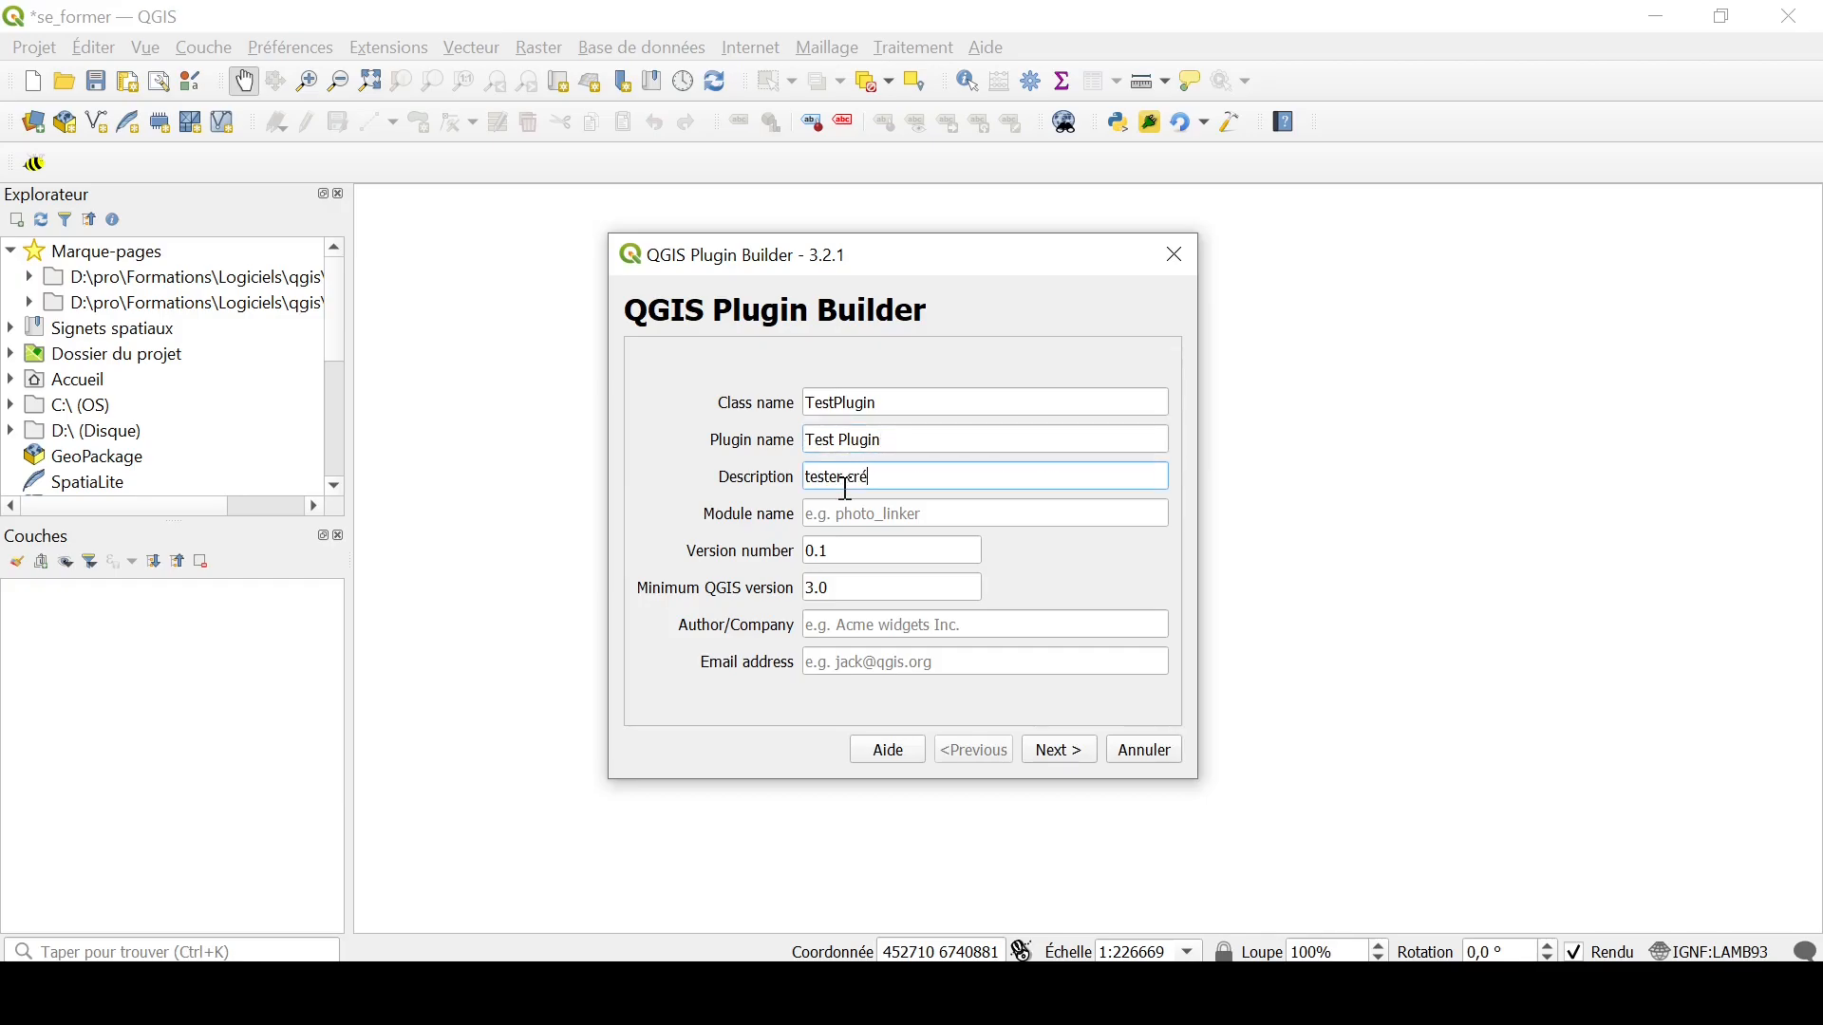
type("ation plugin")
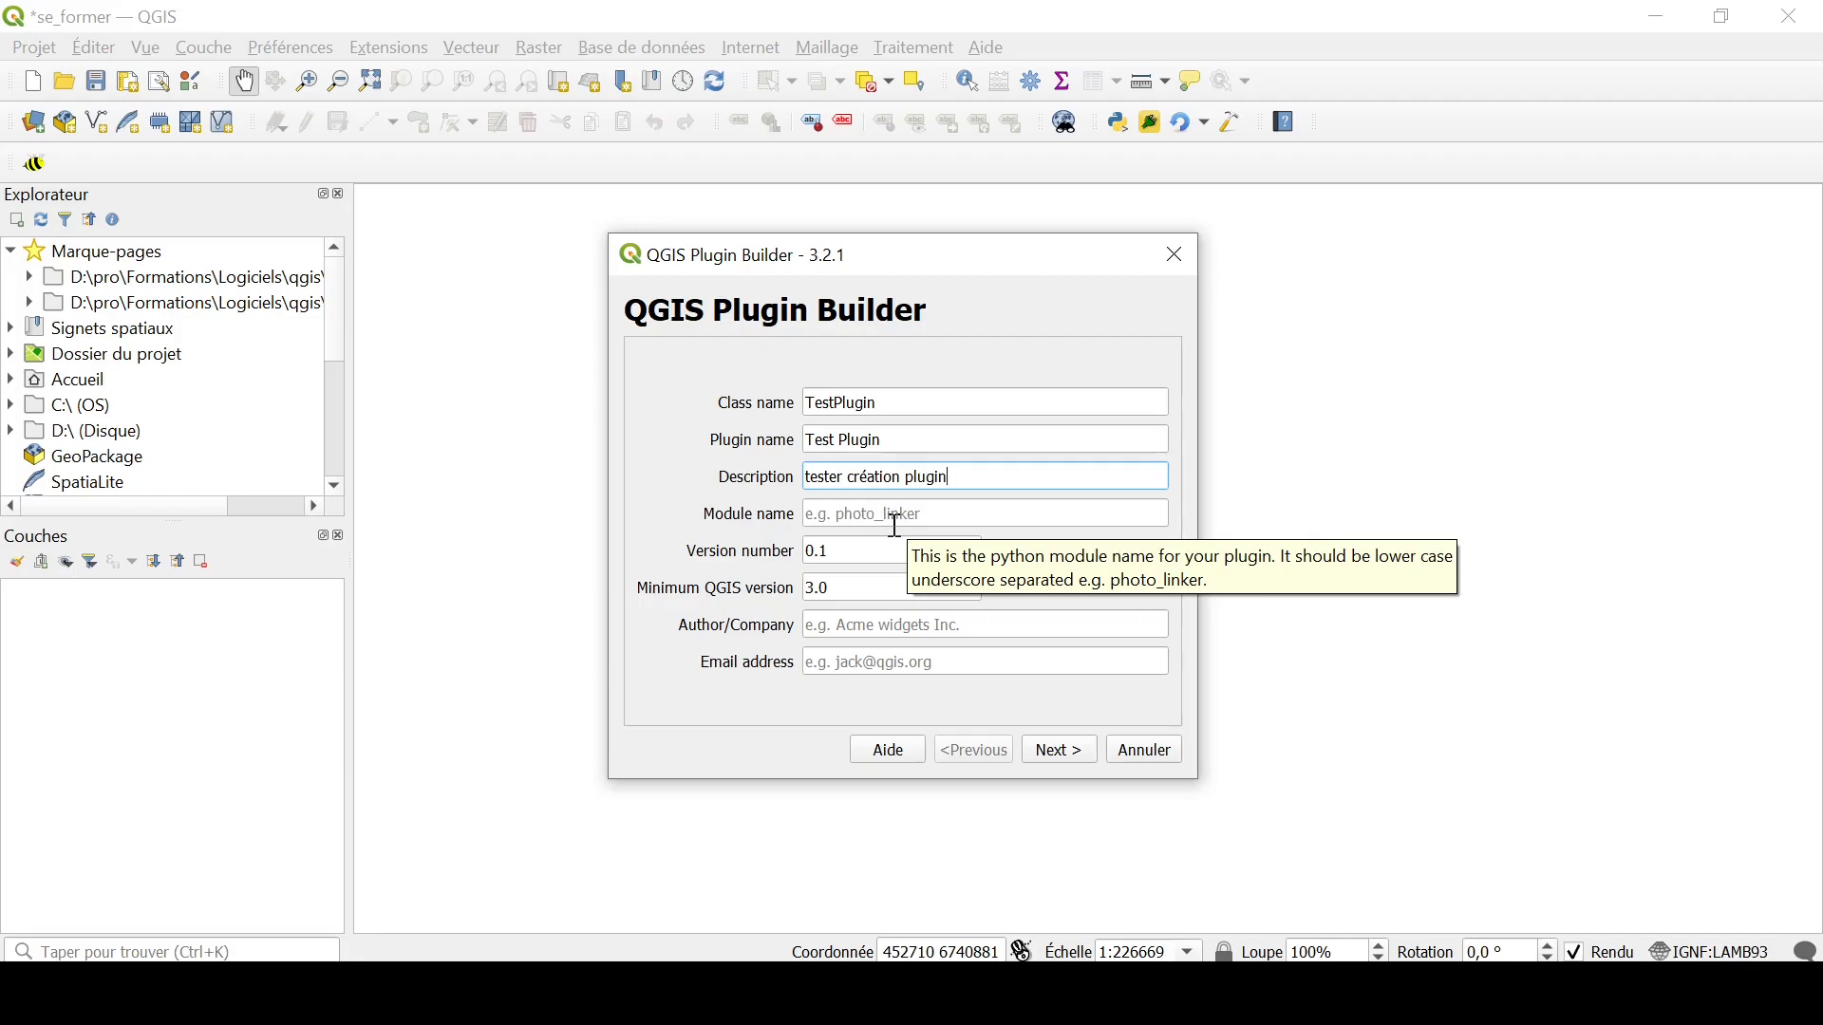
Step: Set the module name to test_plugin, with "Ok" as author and "ok" as email address, and submit the general details
left_click(895, 525)
type("test_plugin")
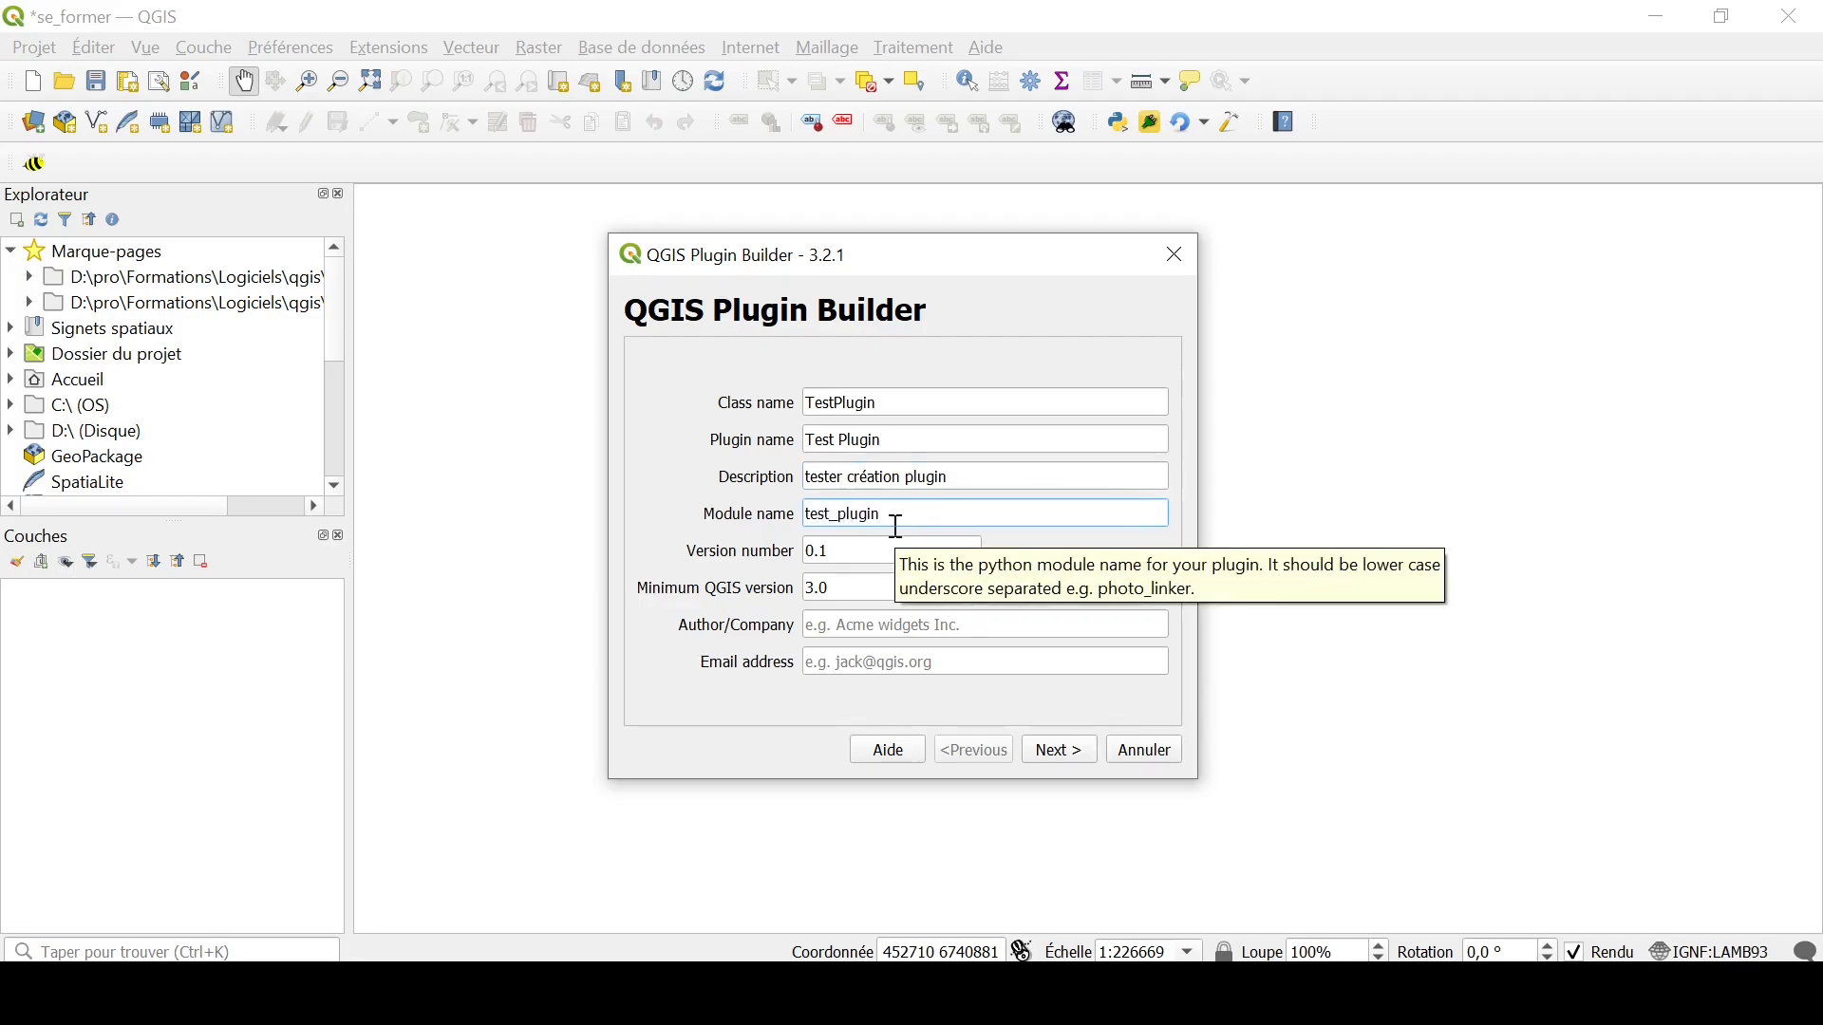
left_click(894, 622)
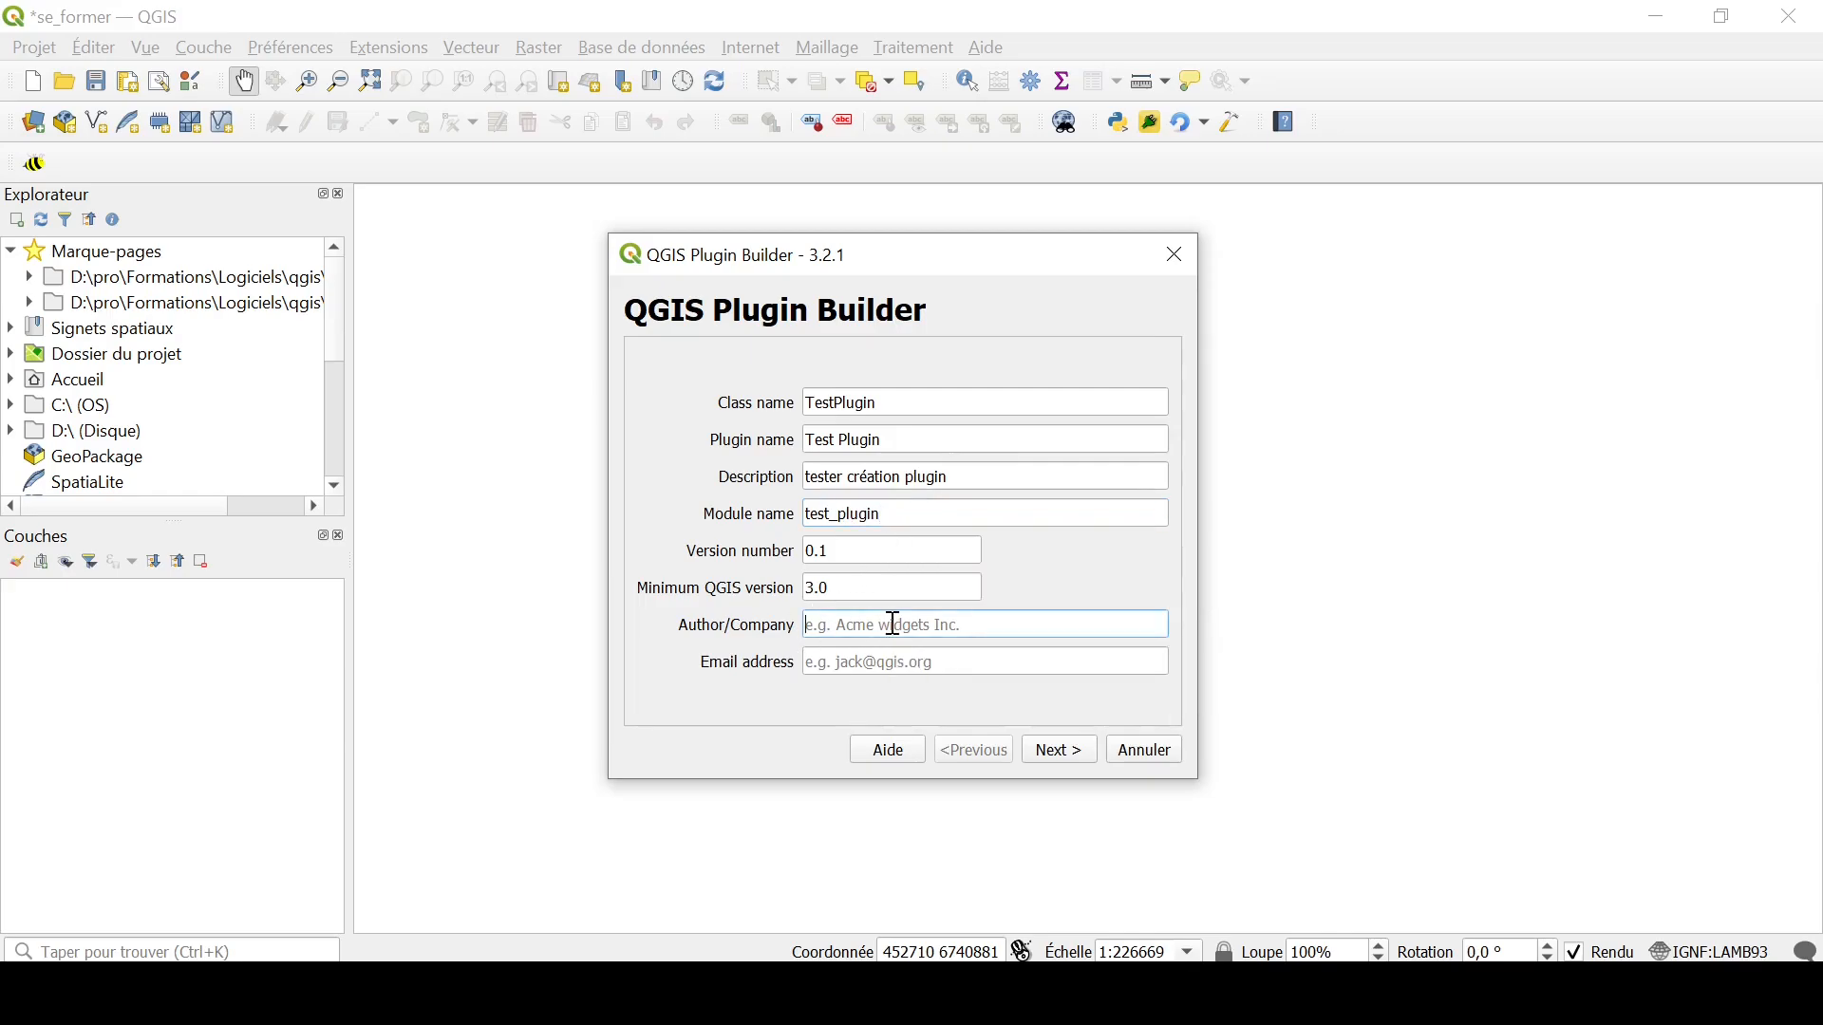
type("Ok")
key("Tab")
type("ok")
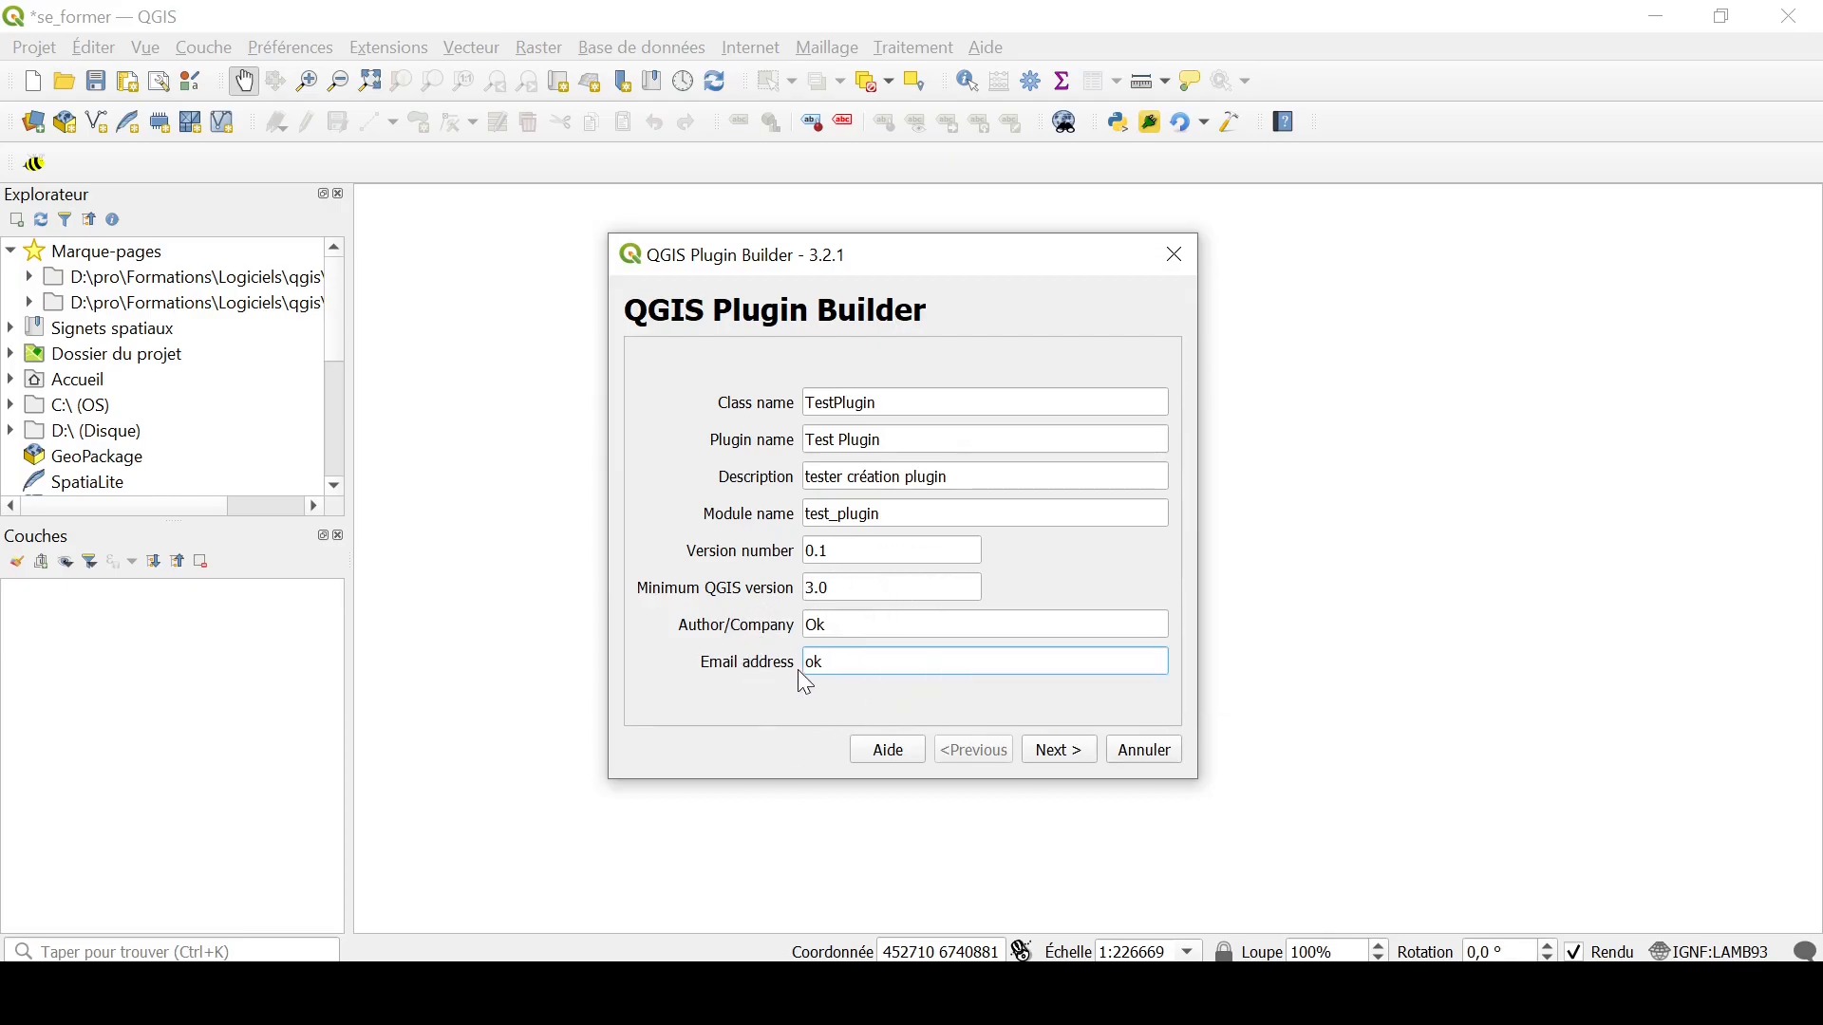
left_click(1071, 748)
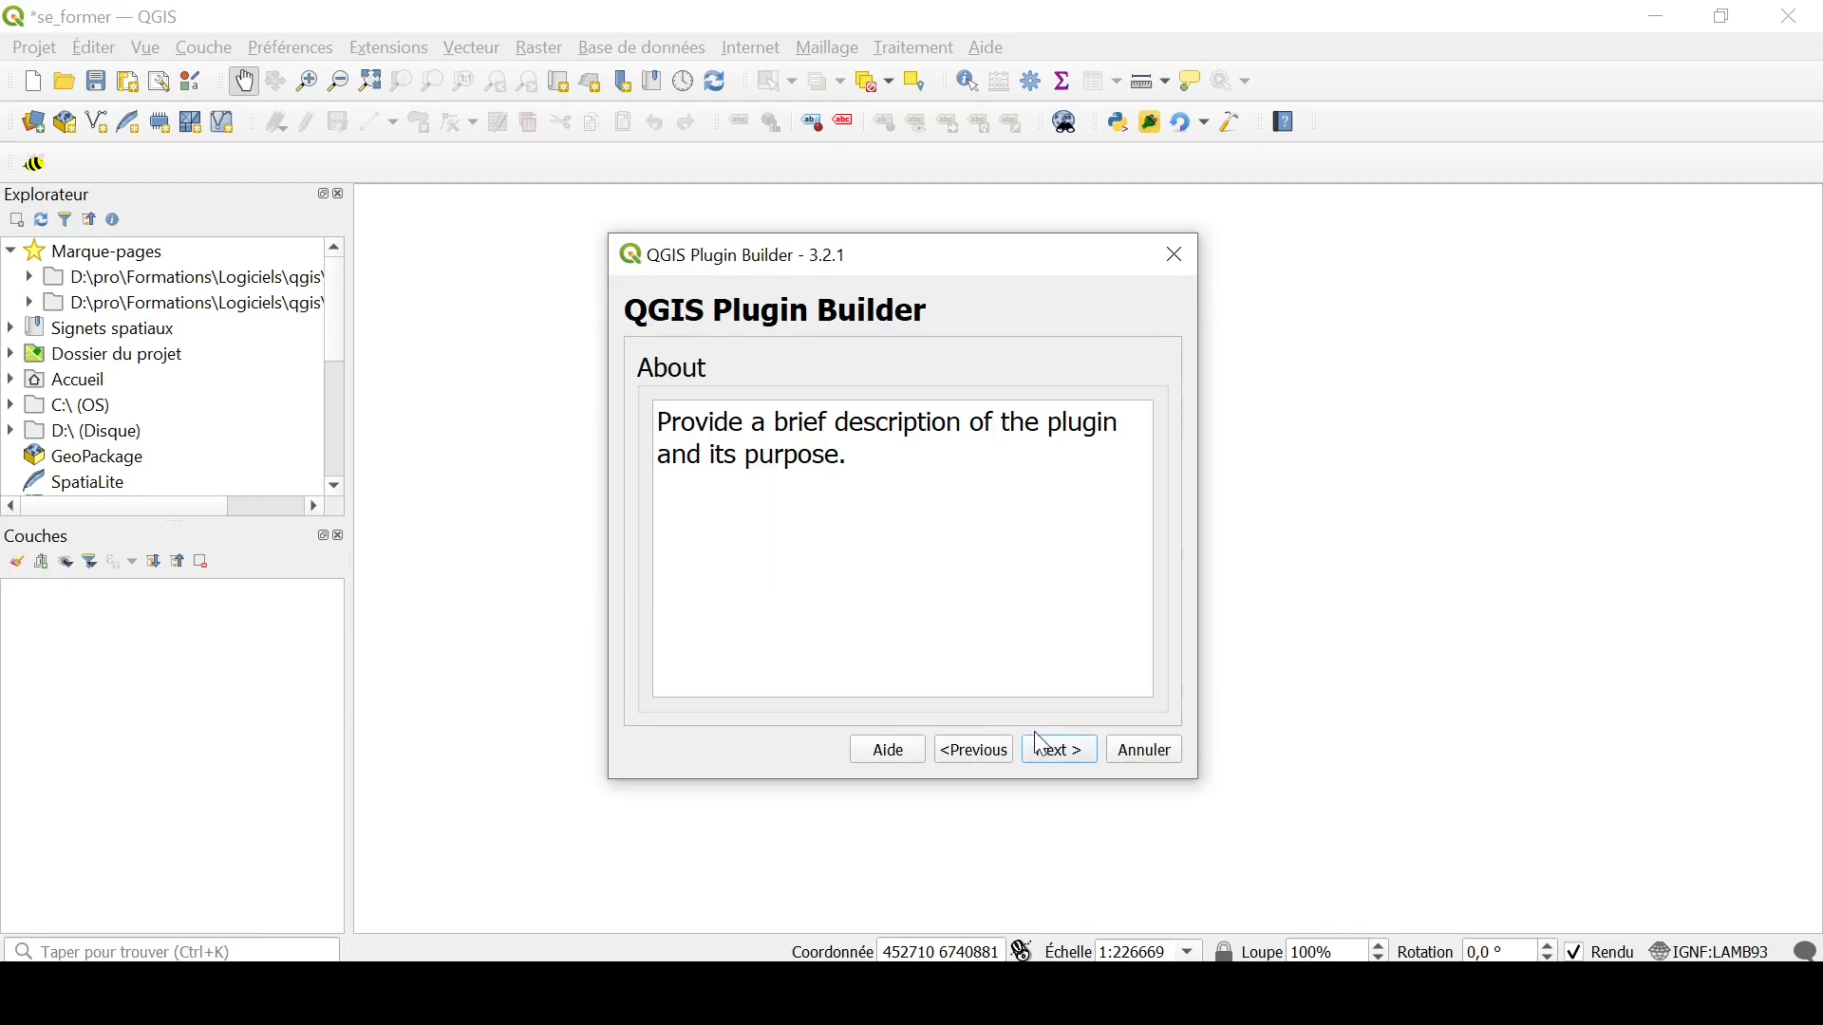
Step: Keep the default About text and set the menu item text to "Tester création de plugin" under the Plugins menu
left_click(1061, 752)
left_click(962, 418)
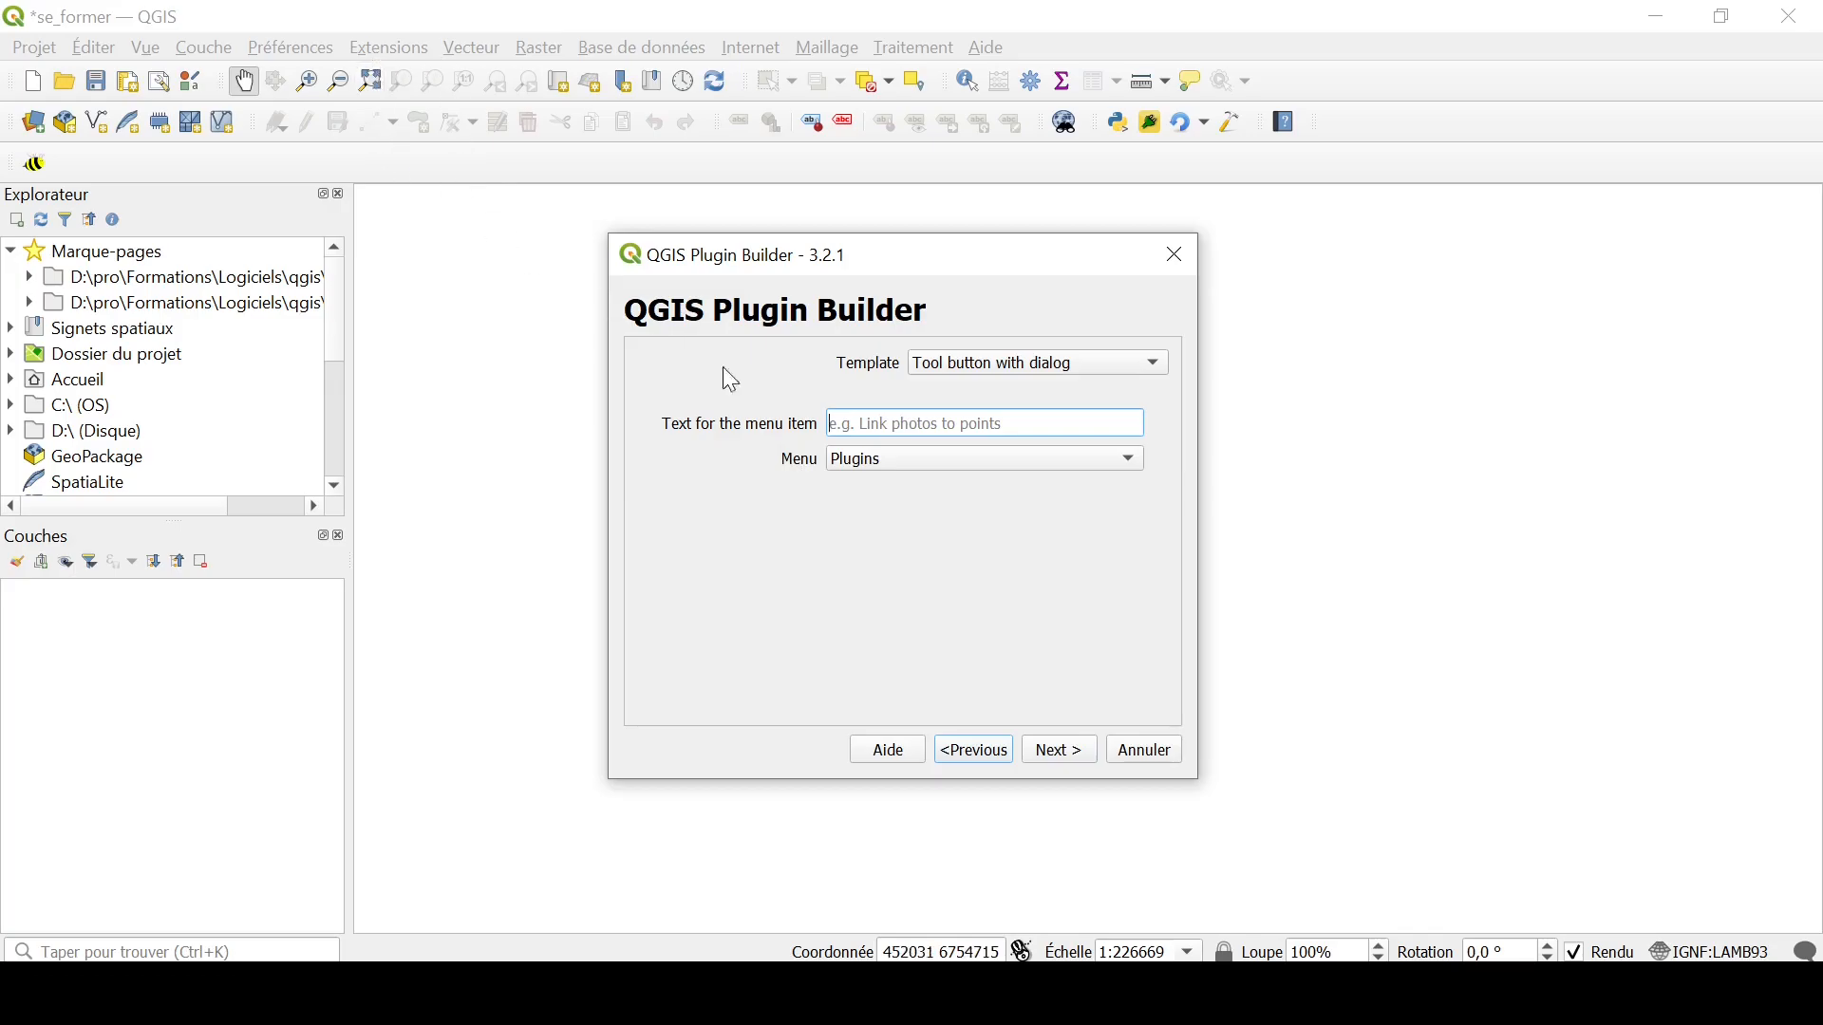
type("Tester e")
type("réation de p")
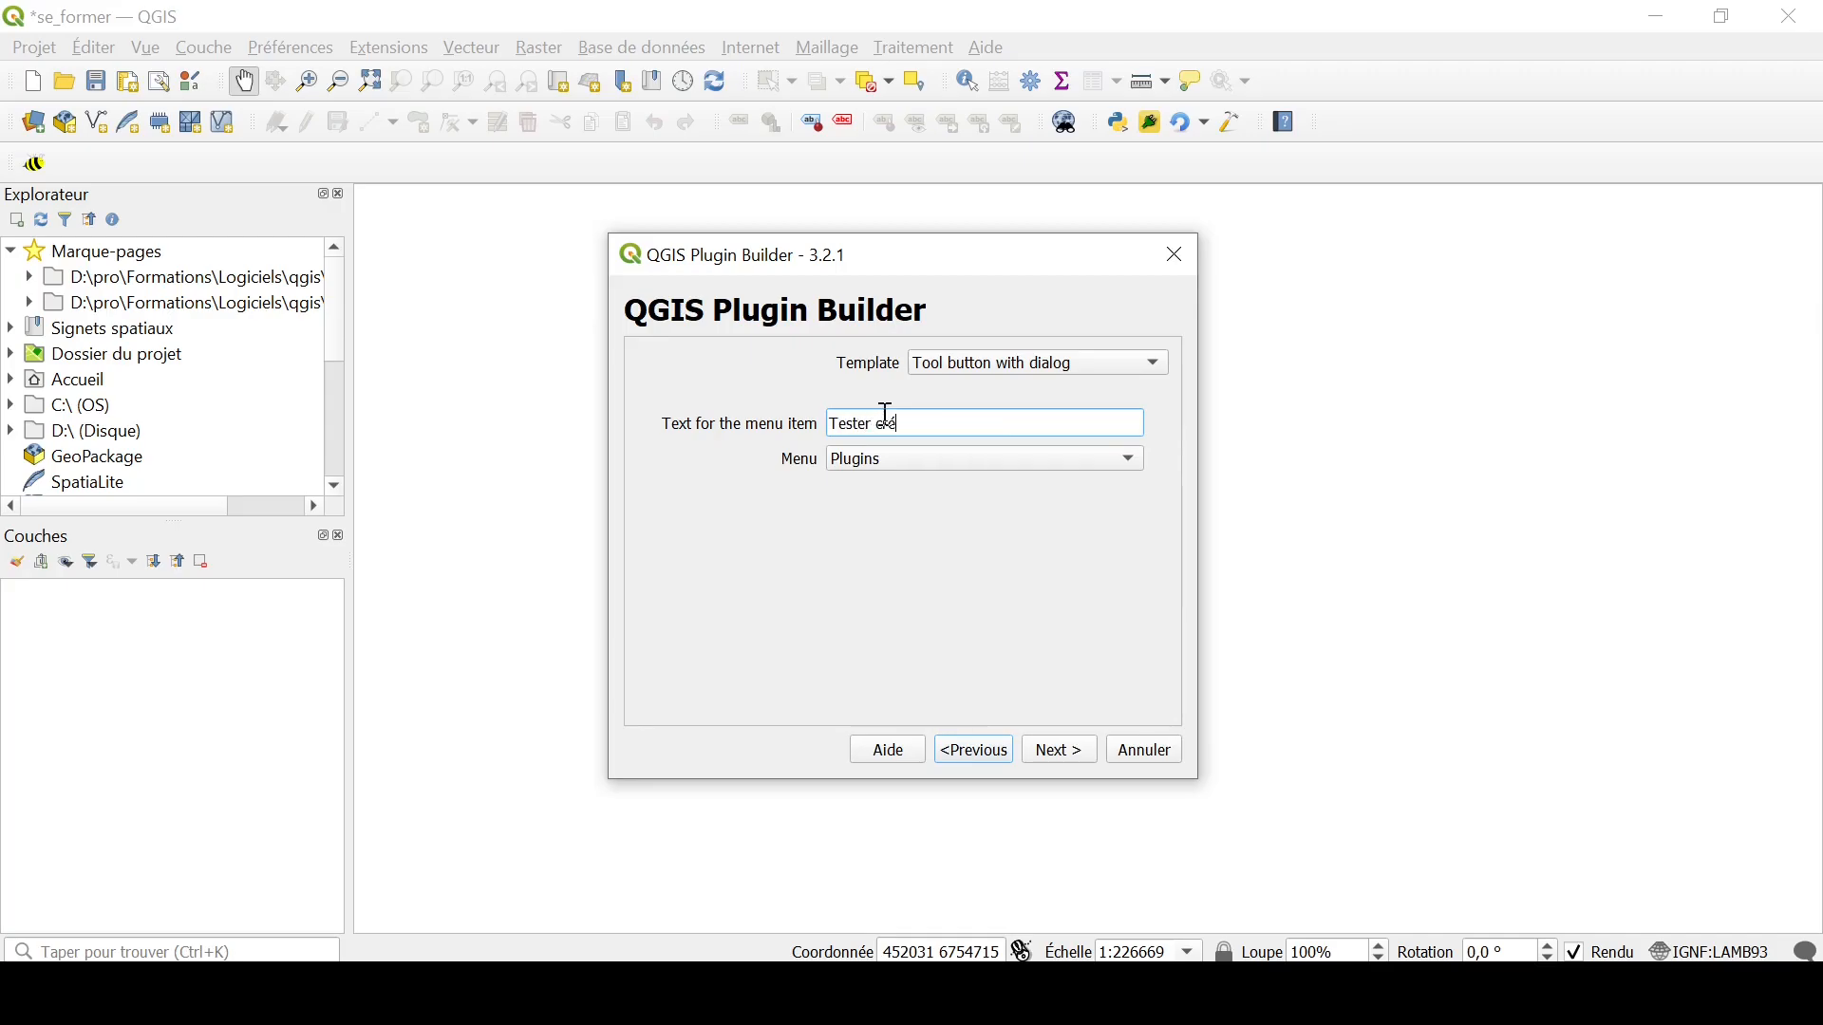
type("lugin")
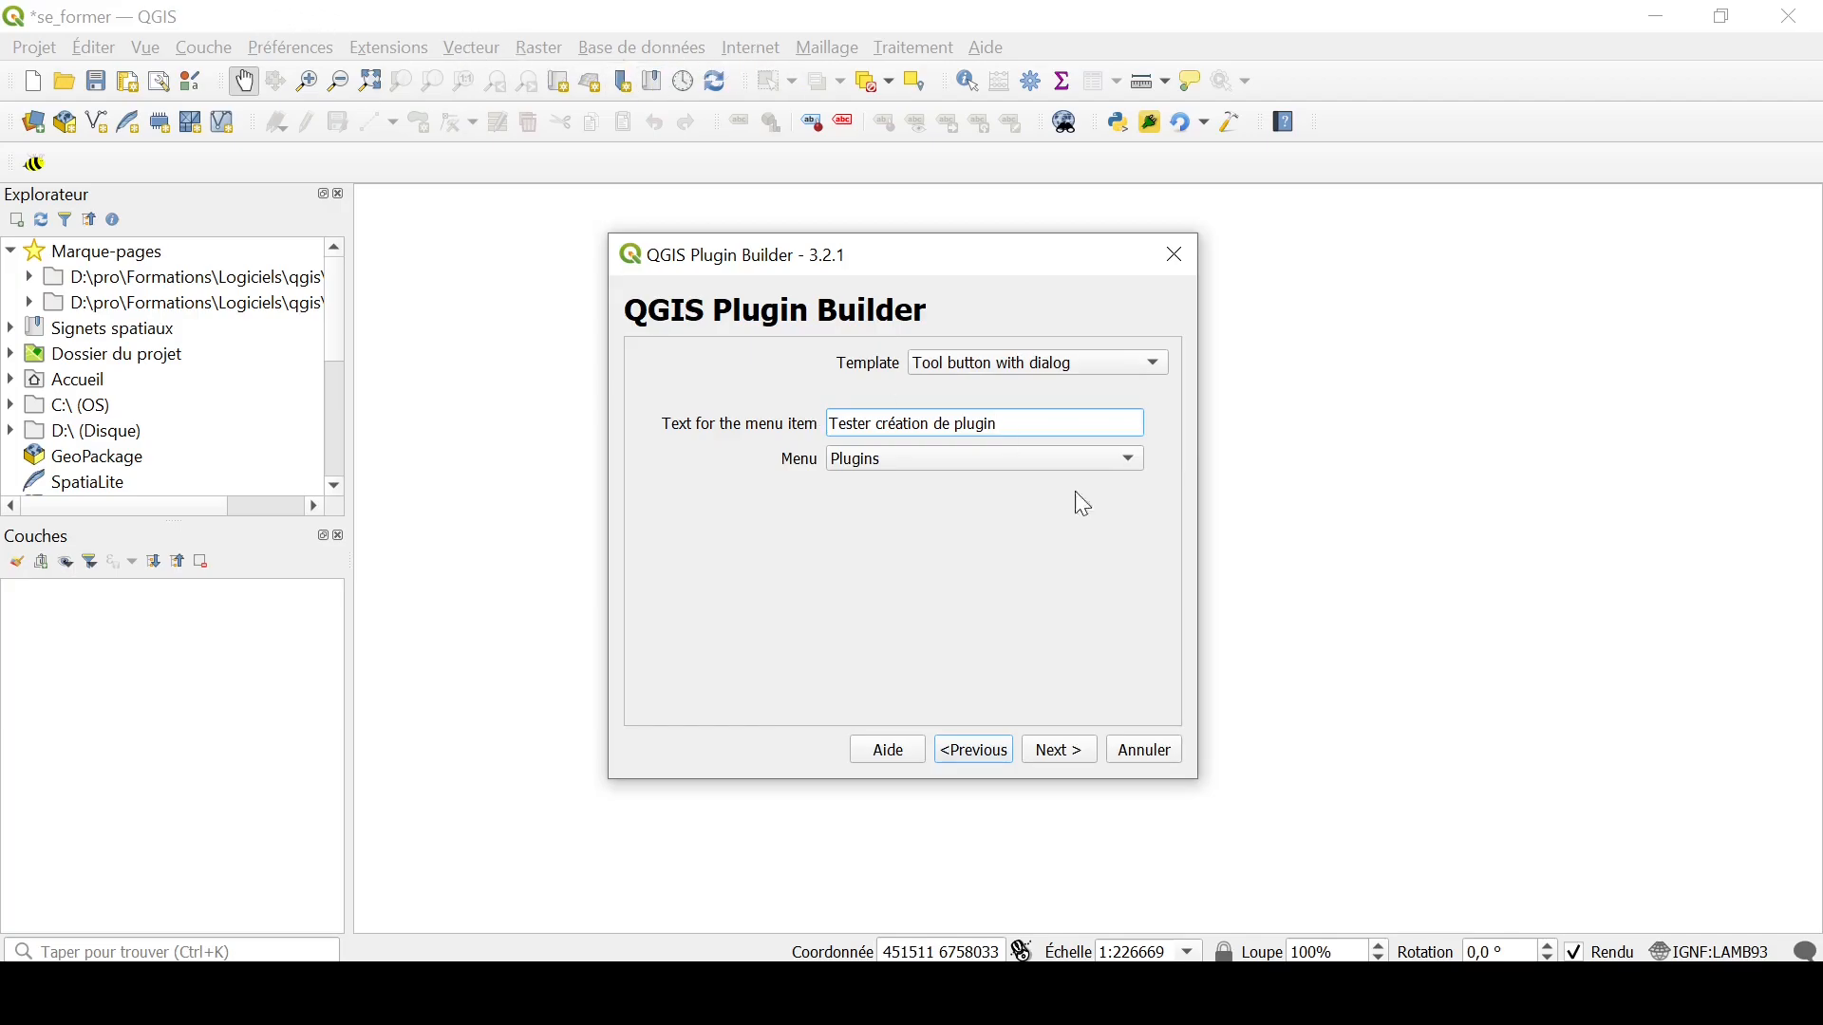
left_click(859, 469)
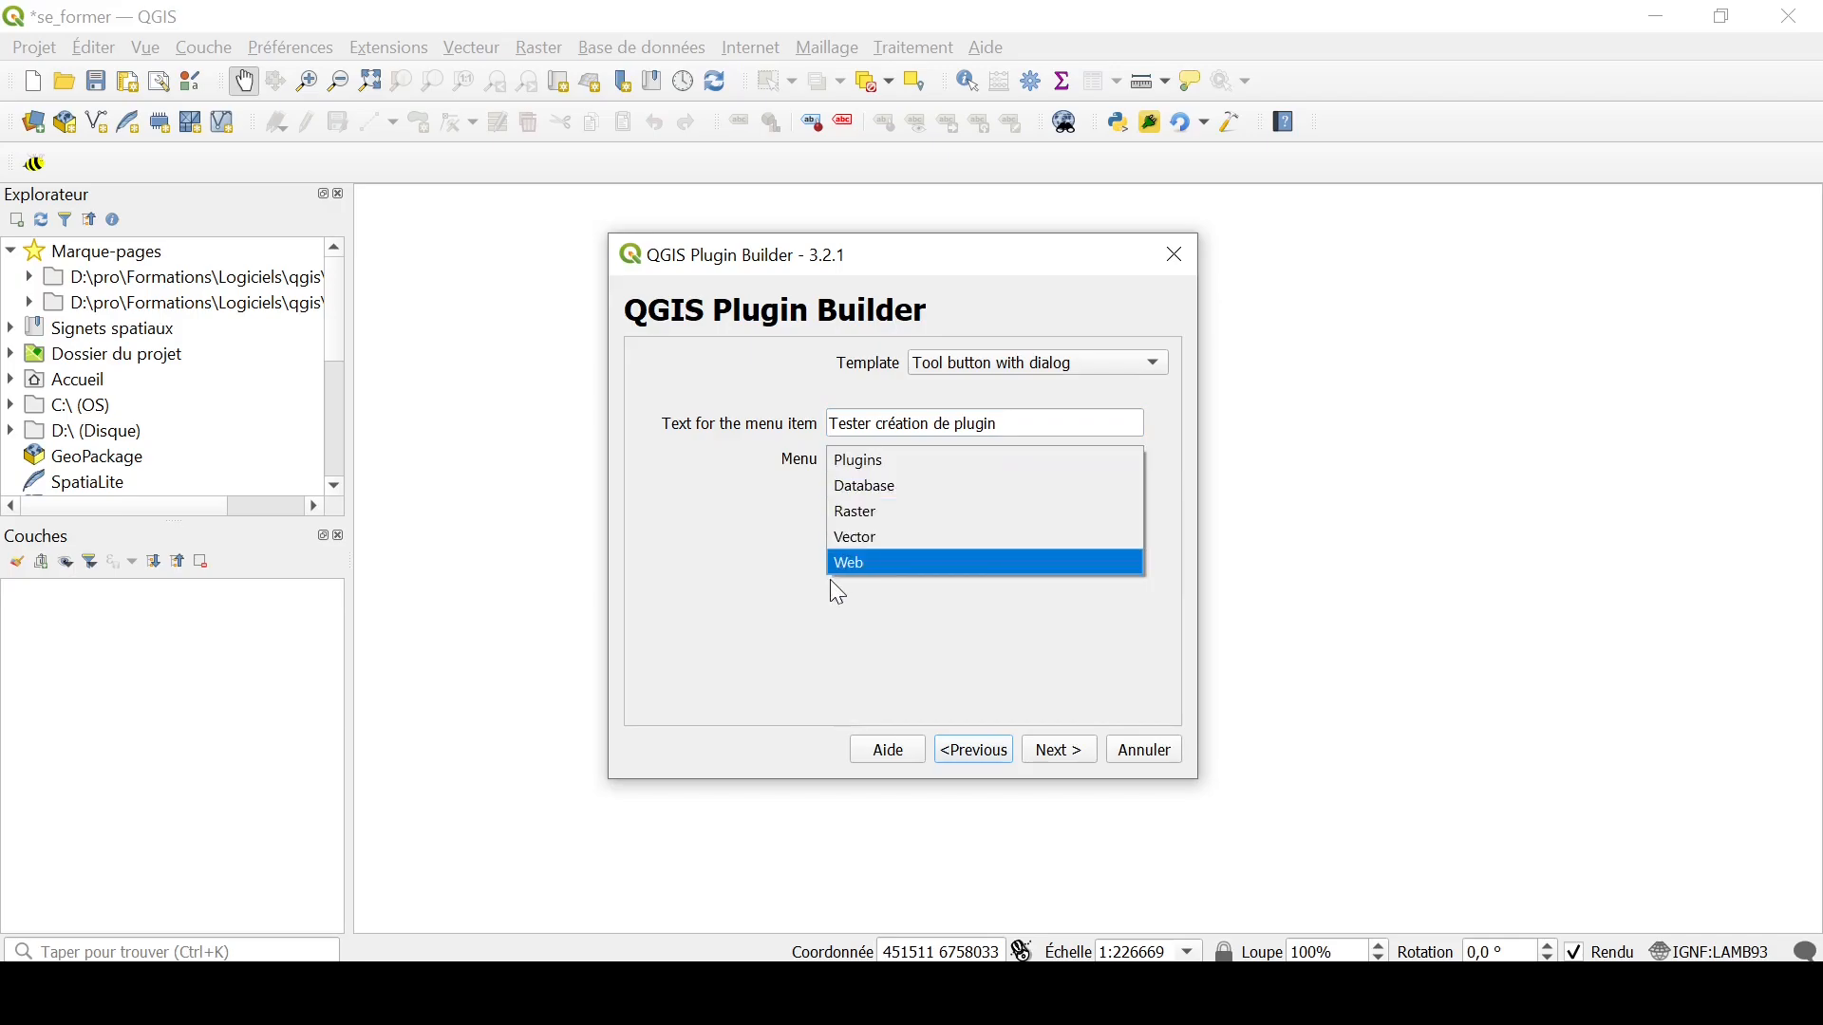
left_click(696, 487)
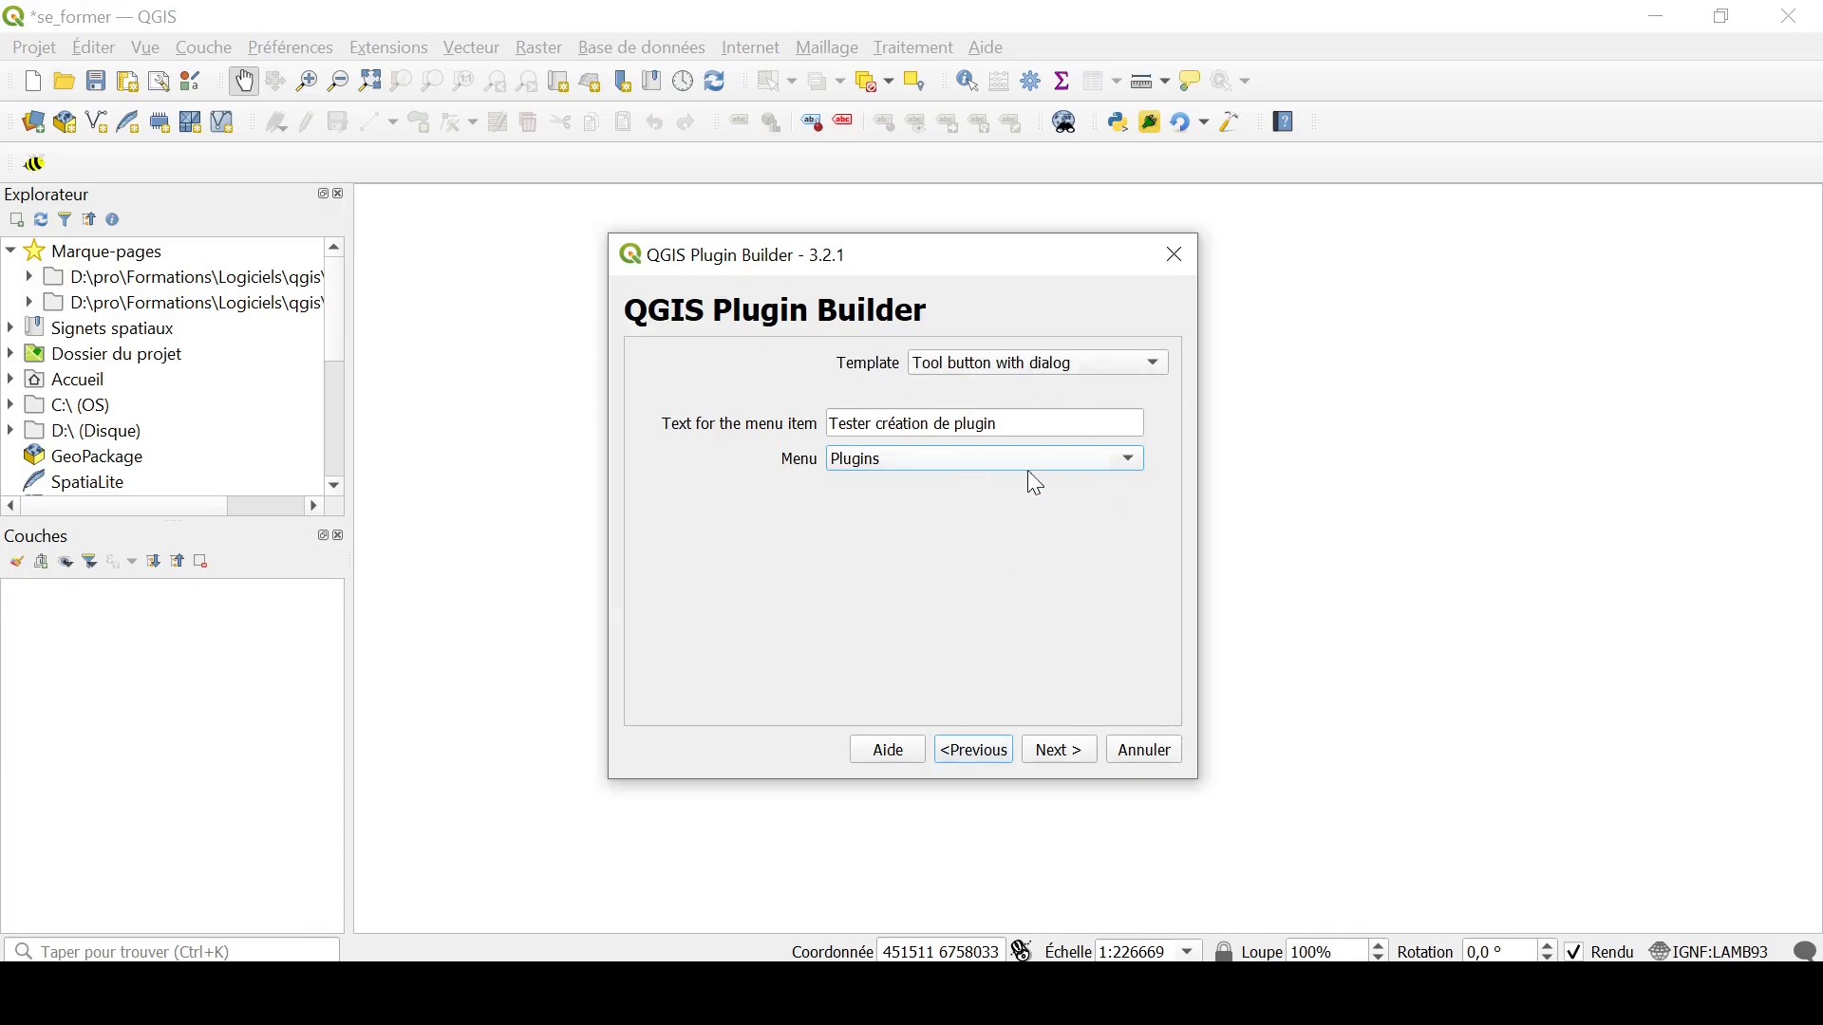
left_click(1060, 752)
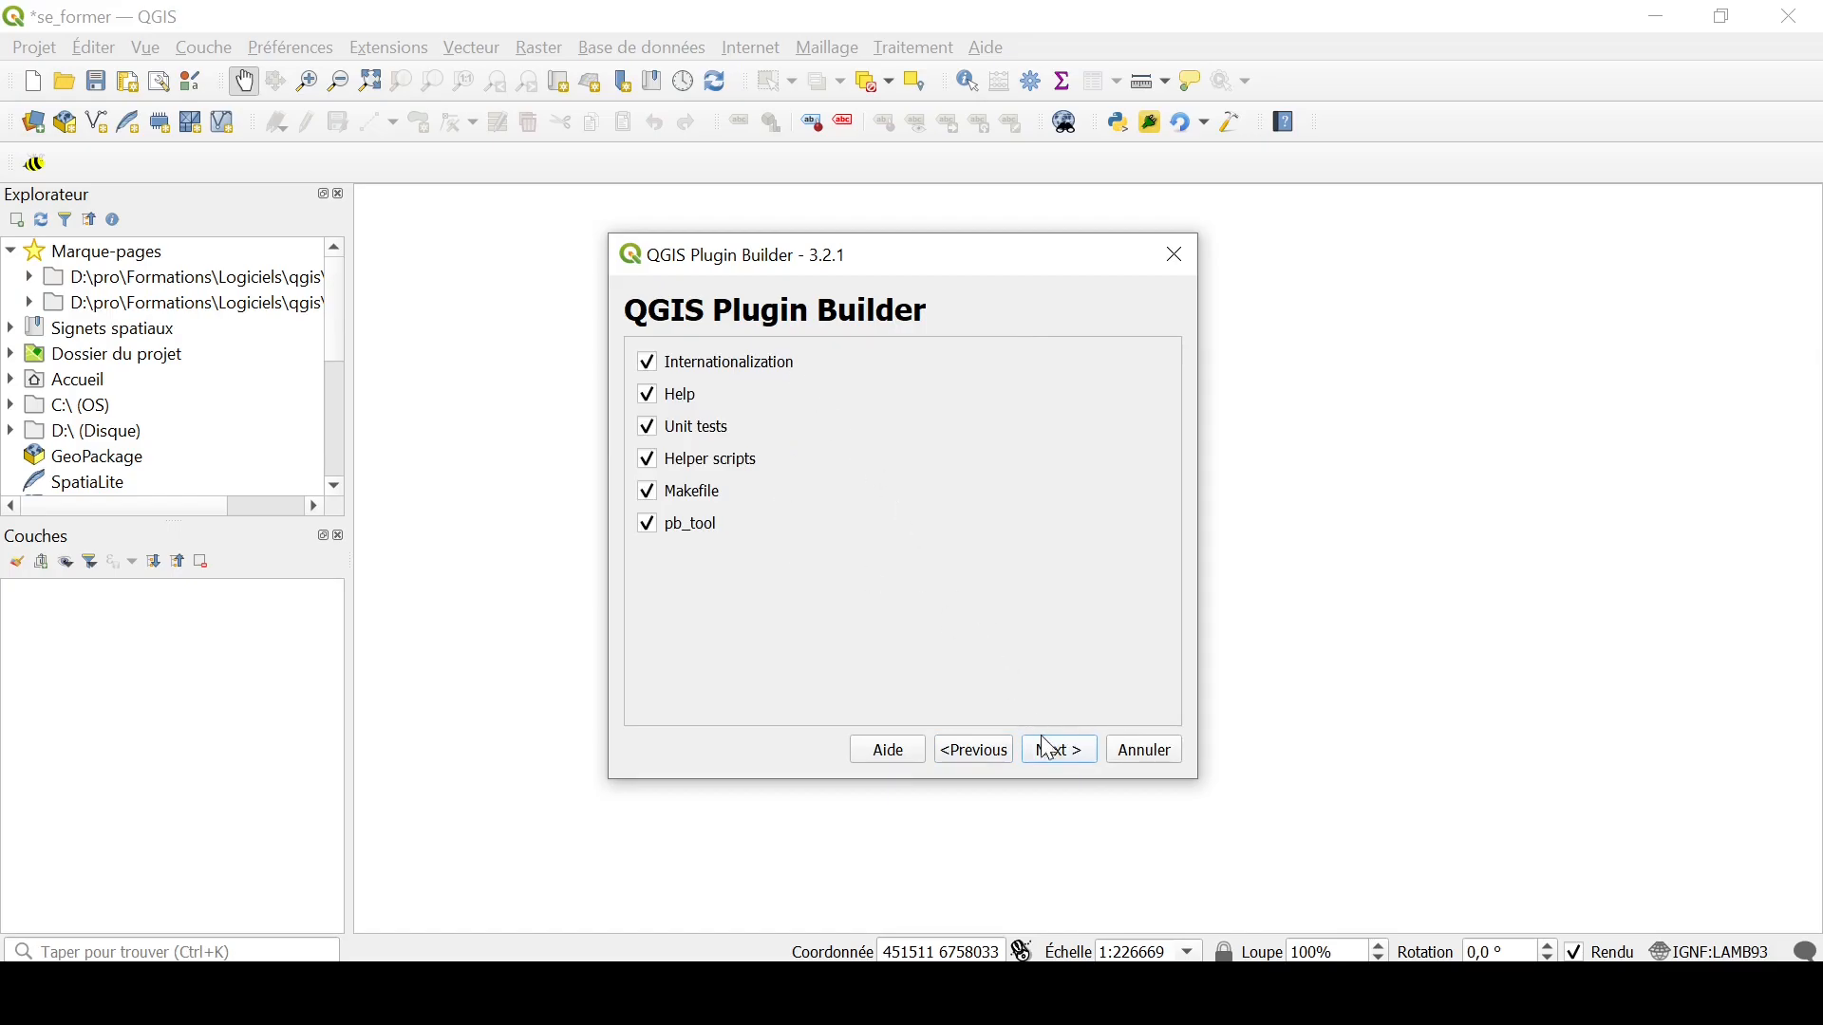
Step: Keep all additional components and the default publication details, and flag the plugin as experimental
left_click(1050, 751)
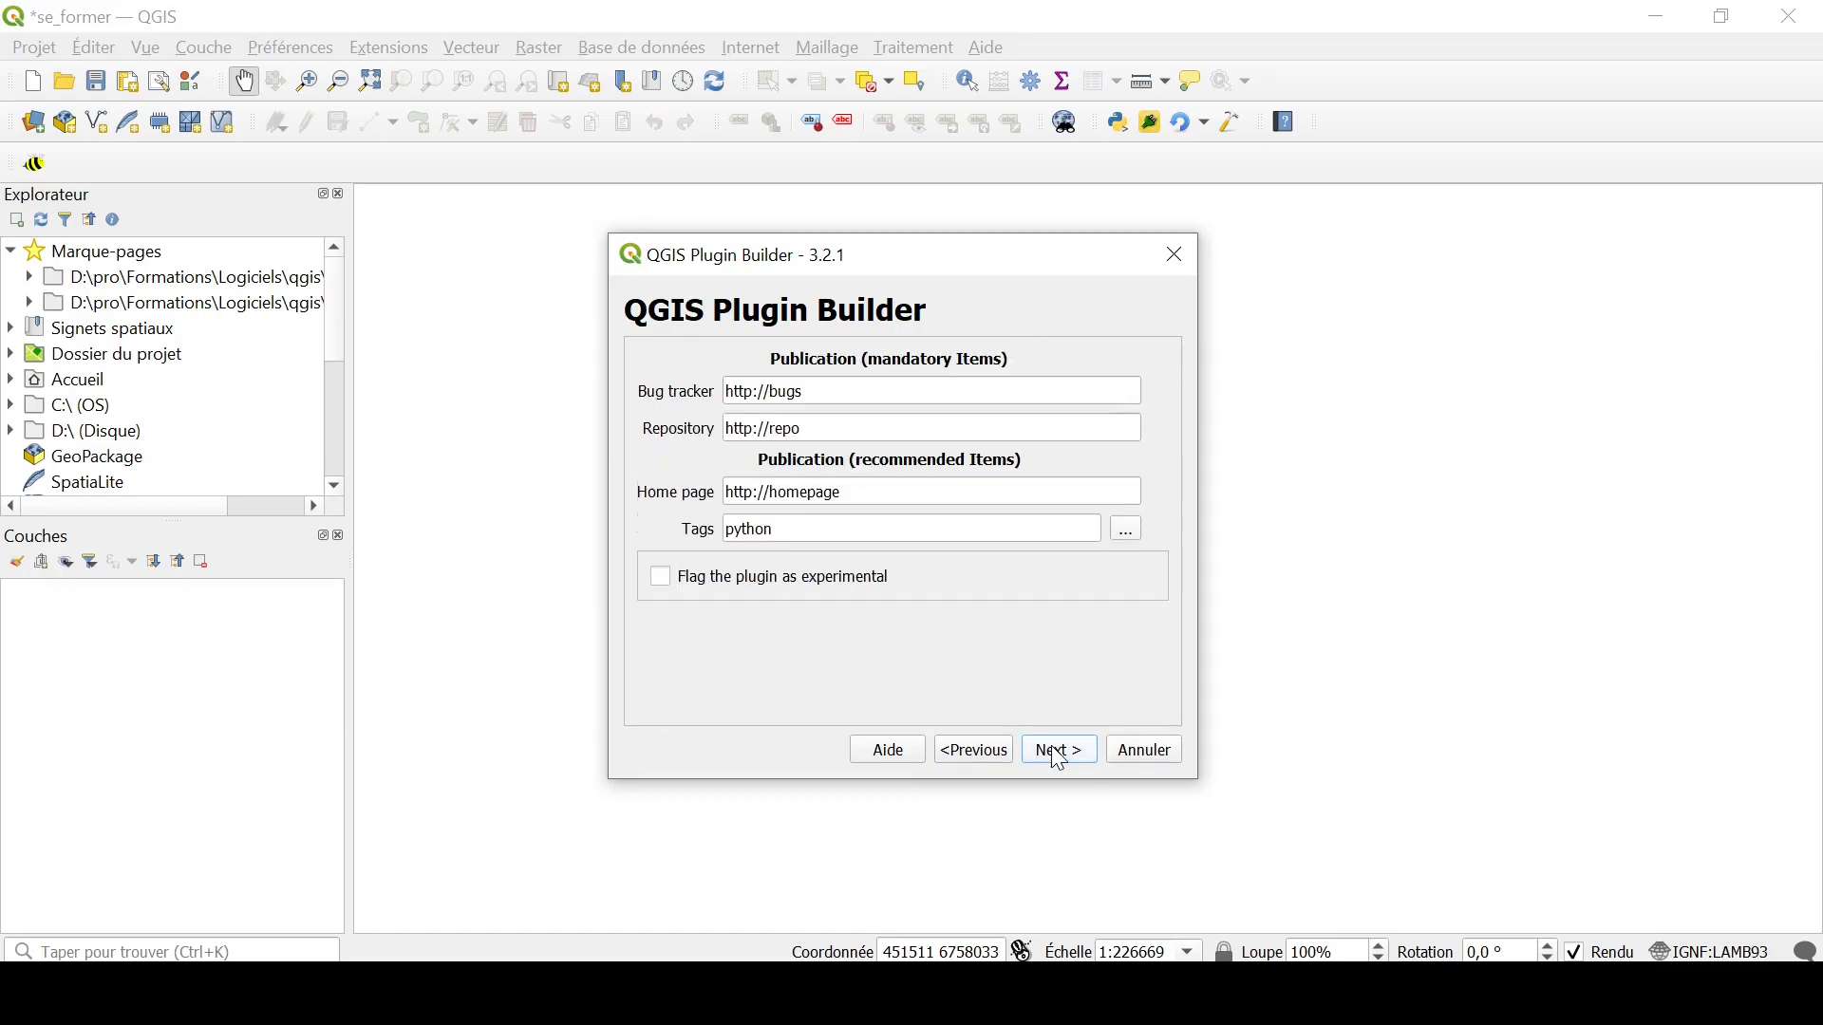
left_click(662, 582)
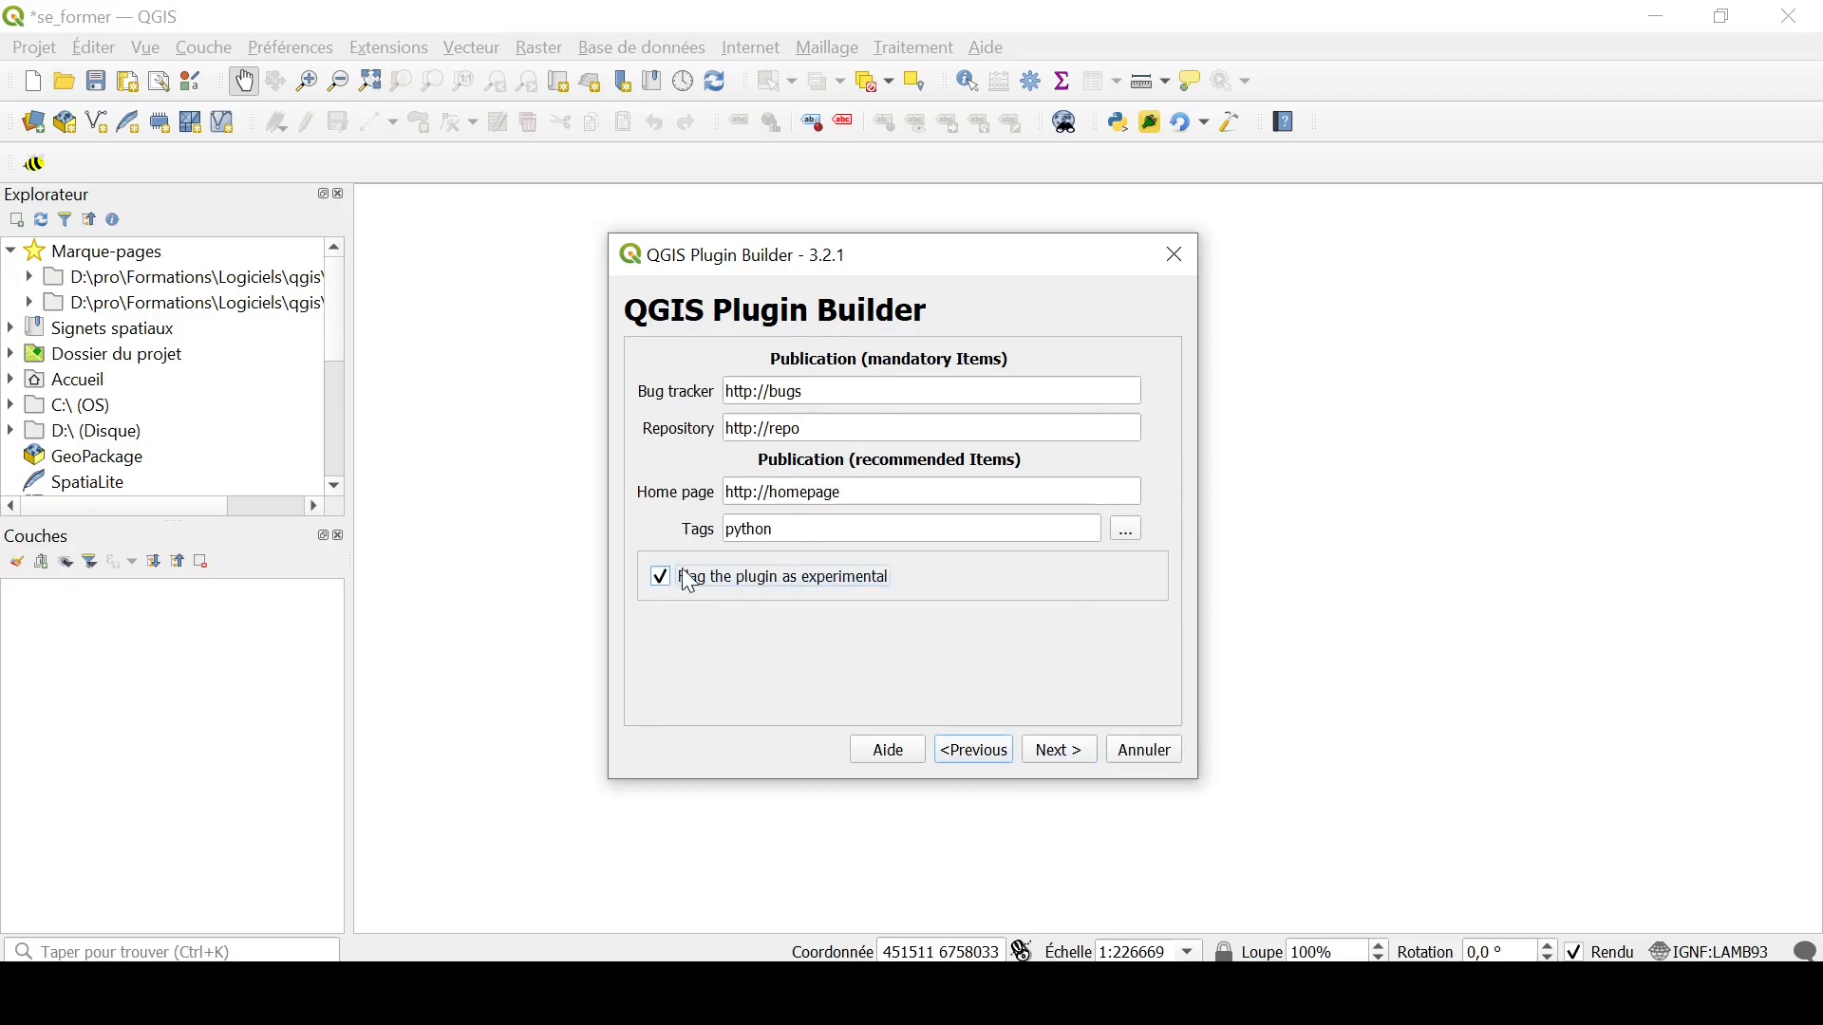
left_click(1082, 751)
Step: Generate the plugin in the default profile's python/plugins directory, then read and close the build results
left_click(761, 537)
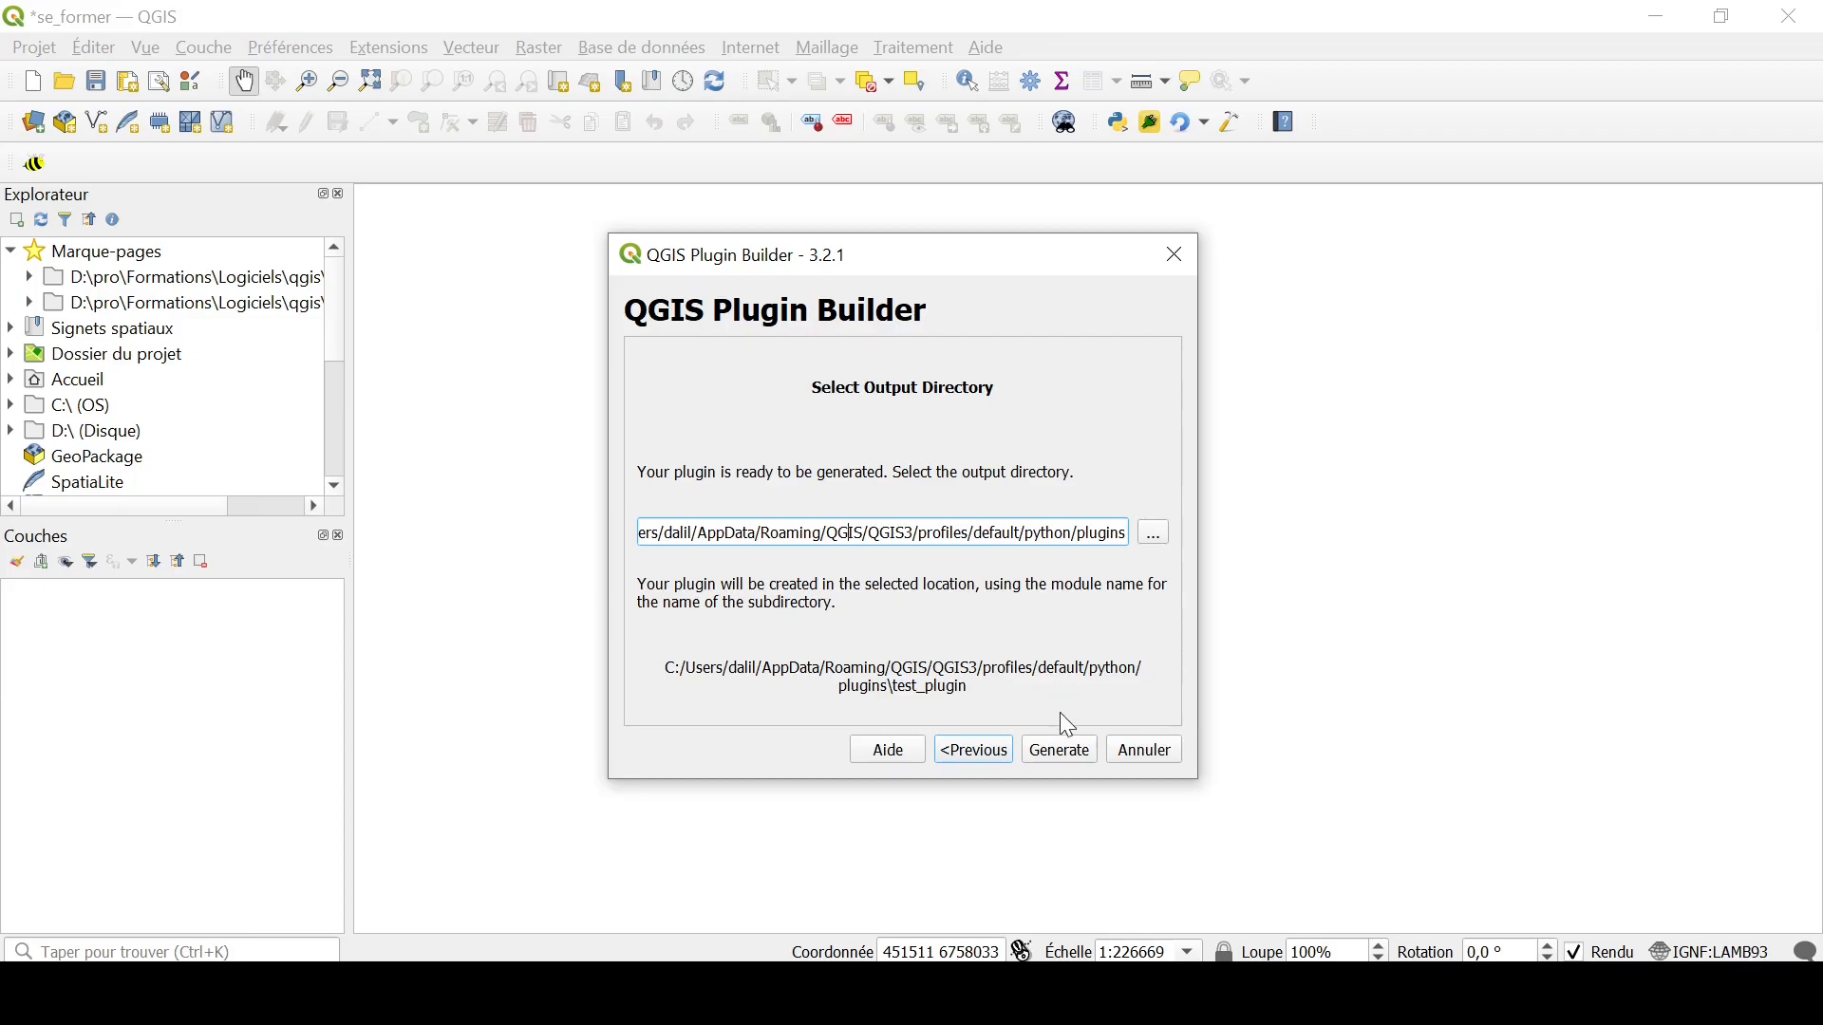
left_click(1041, 752)
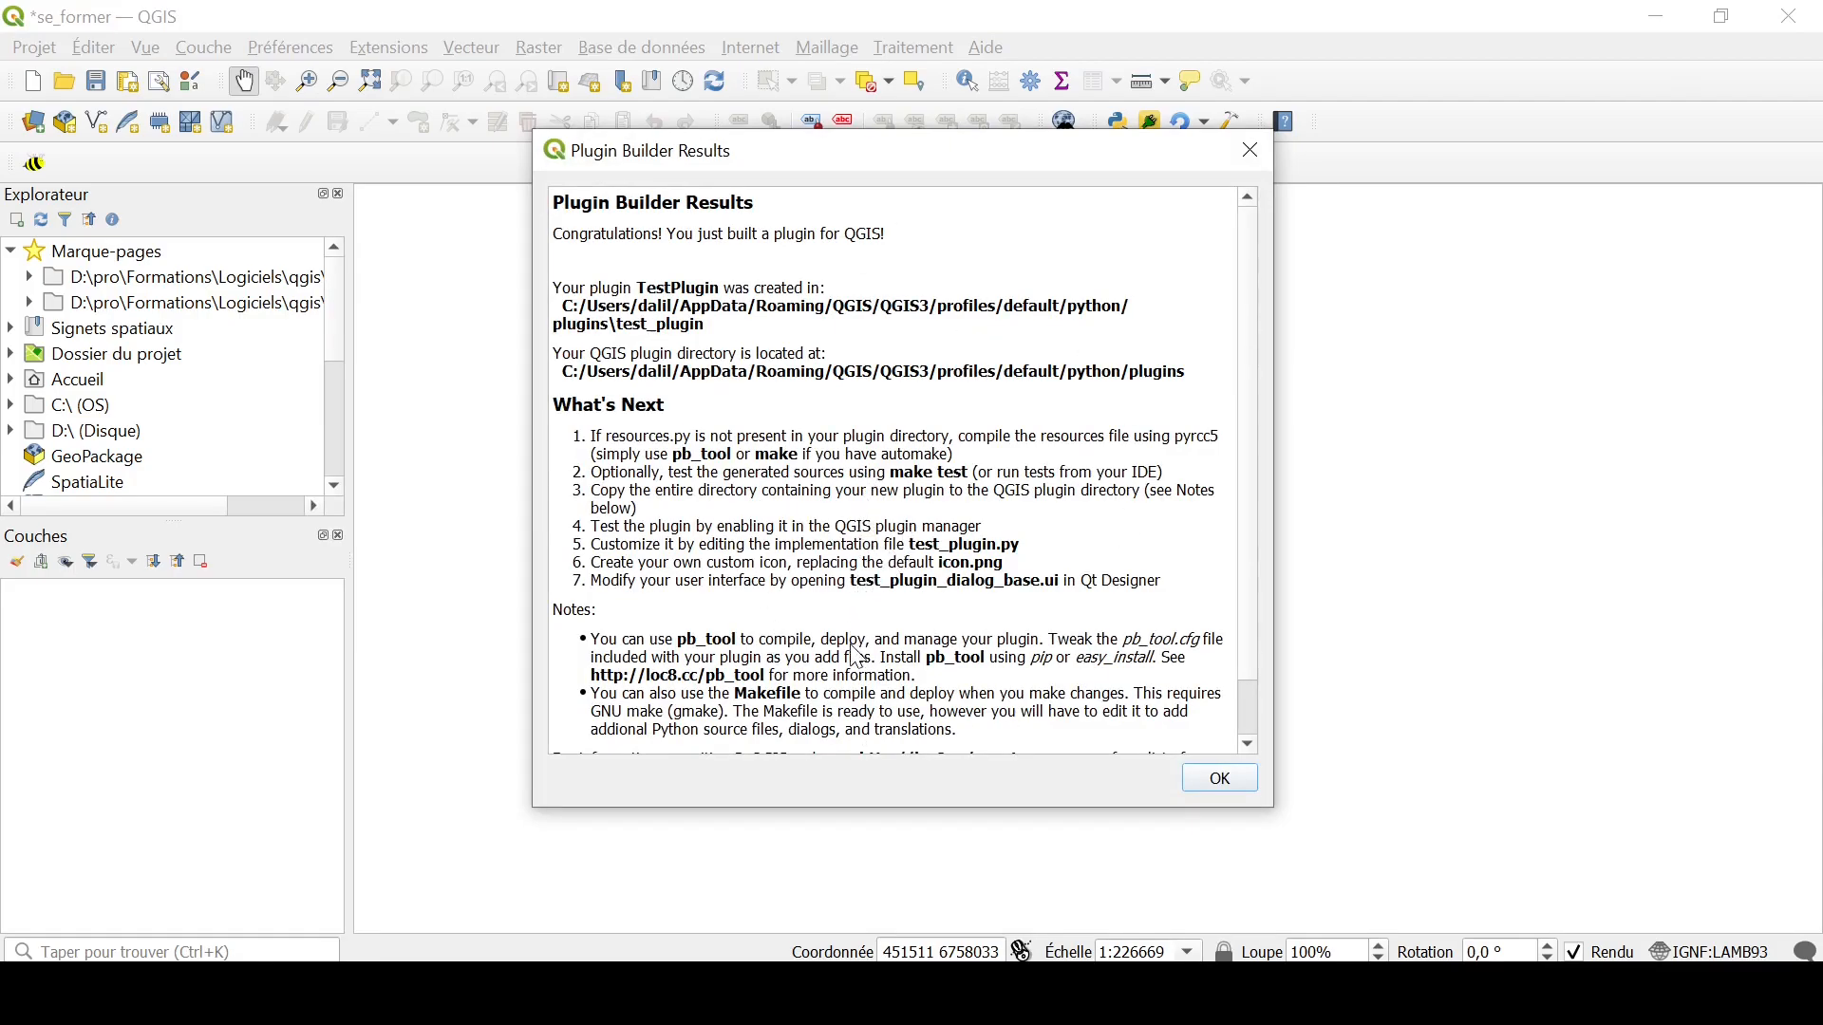
scroll(857, 655, "down", 2)
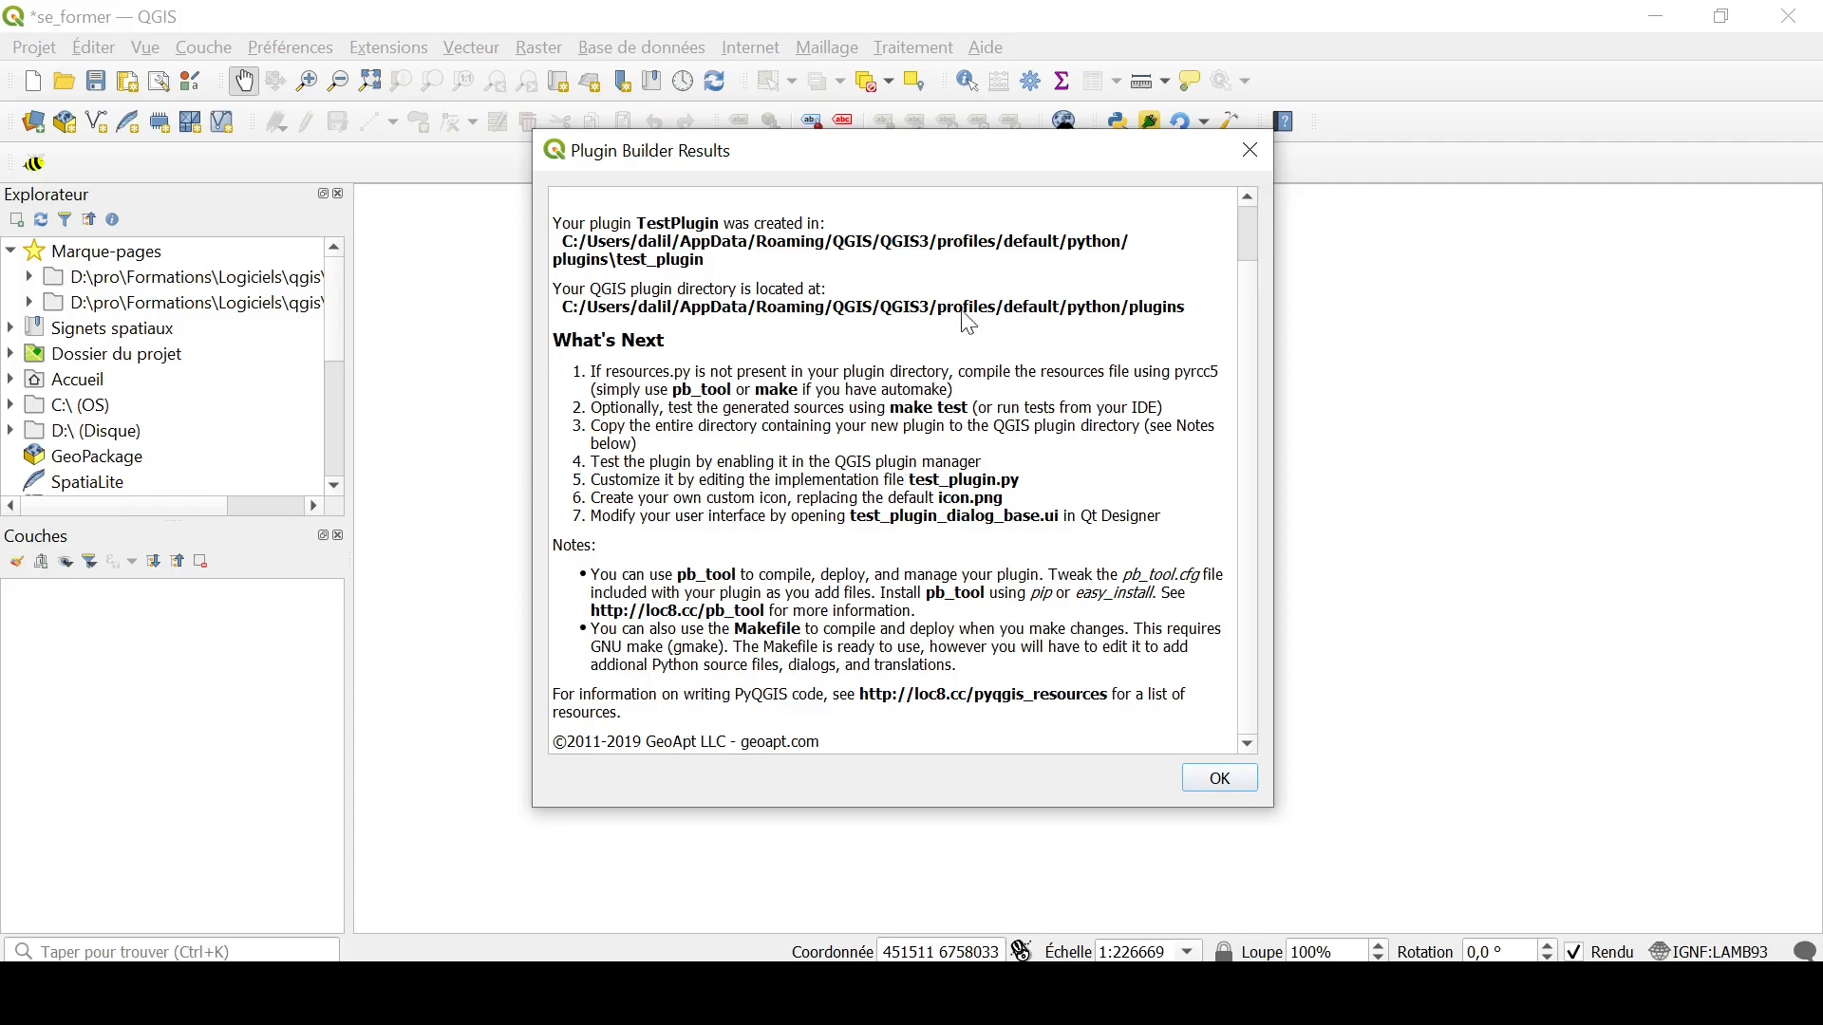
left_click(1230, 783)
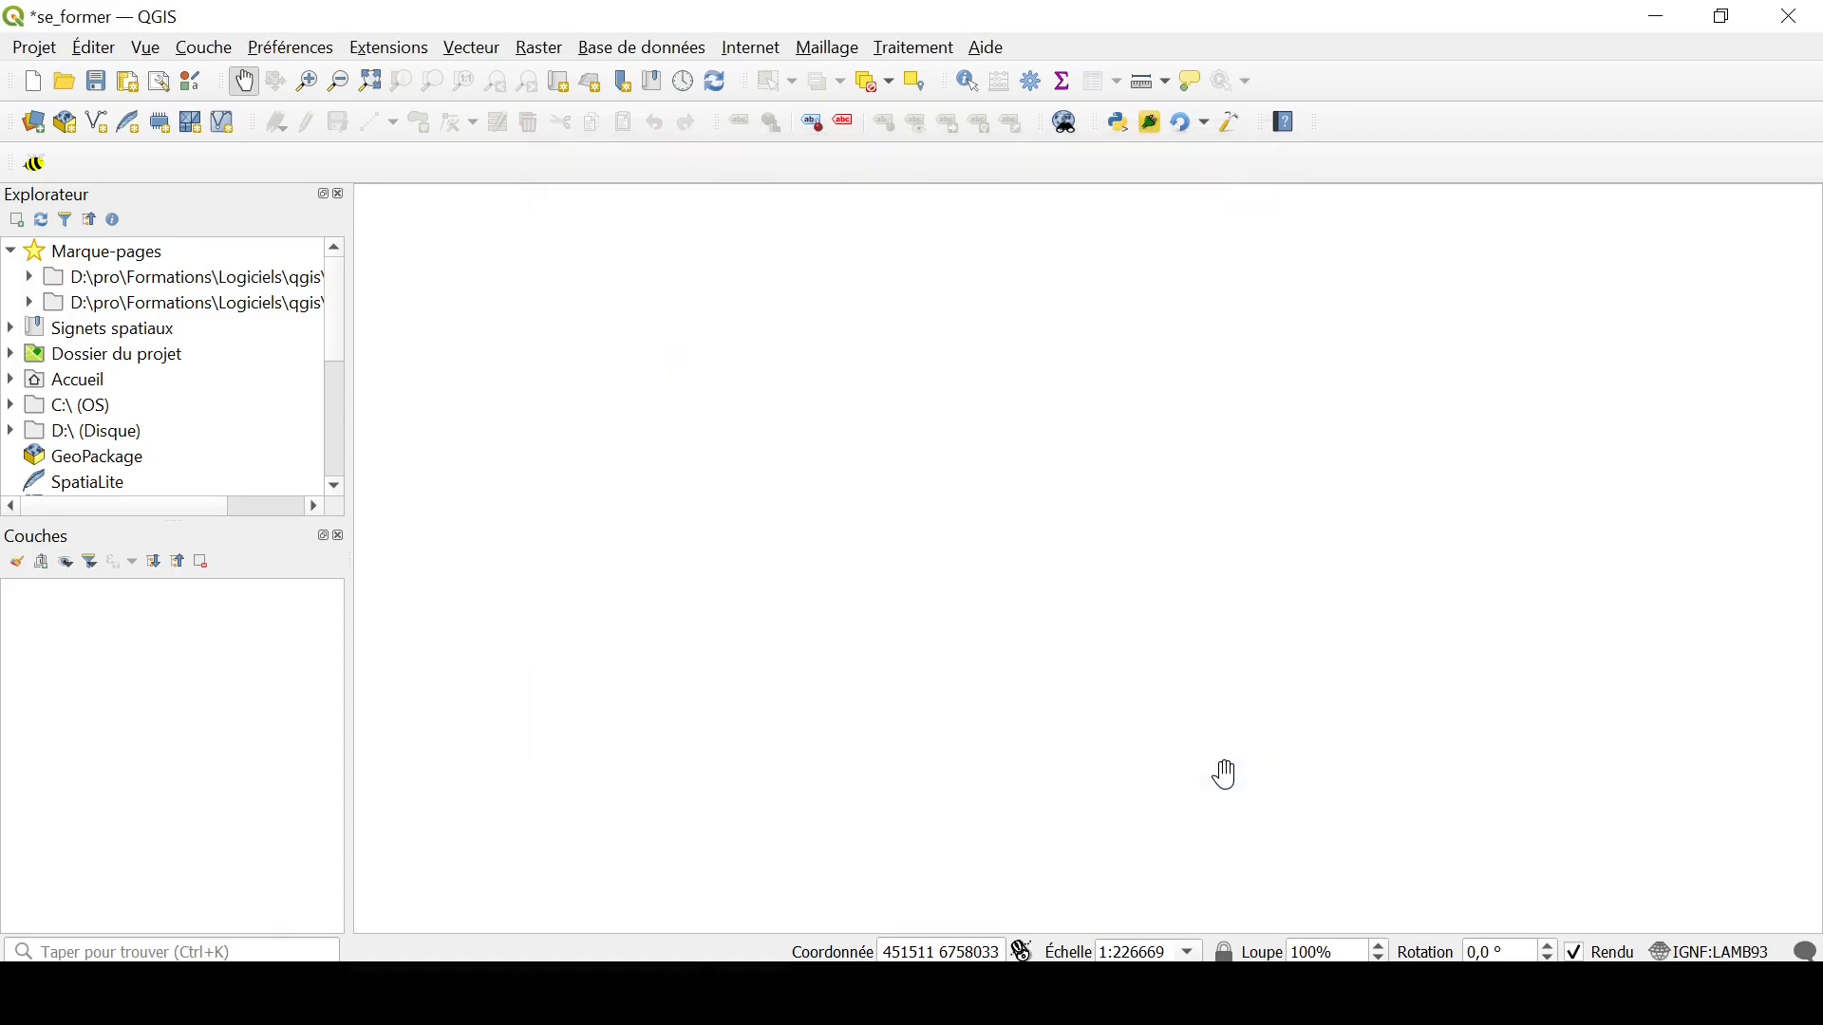
Step: Search all extensions for "test" to look for the generated plugin, then close the extension manager
left_click(423, 54)
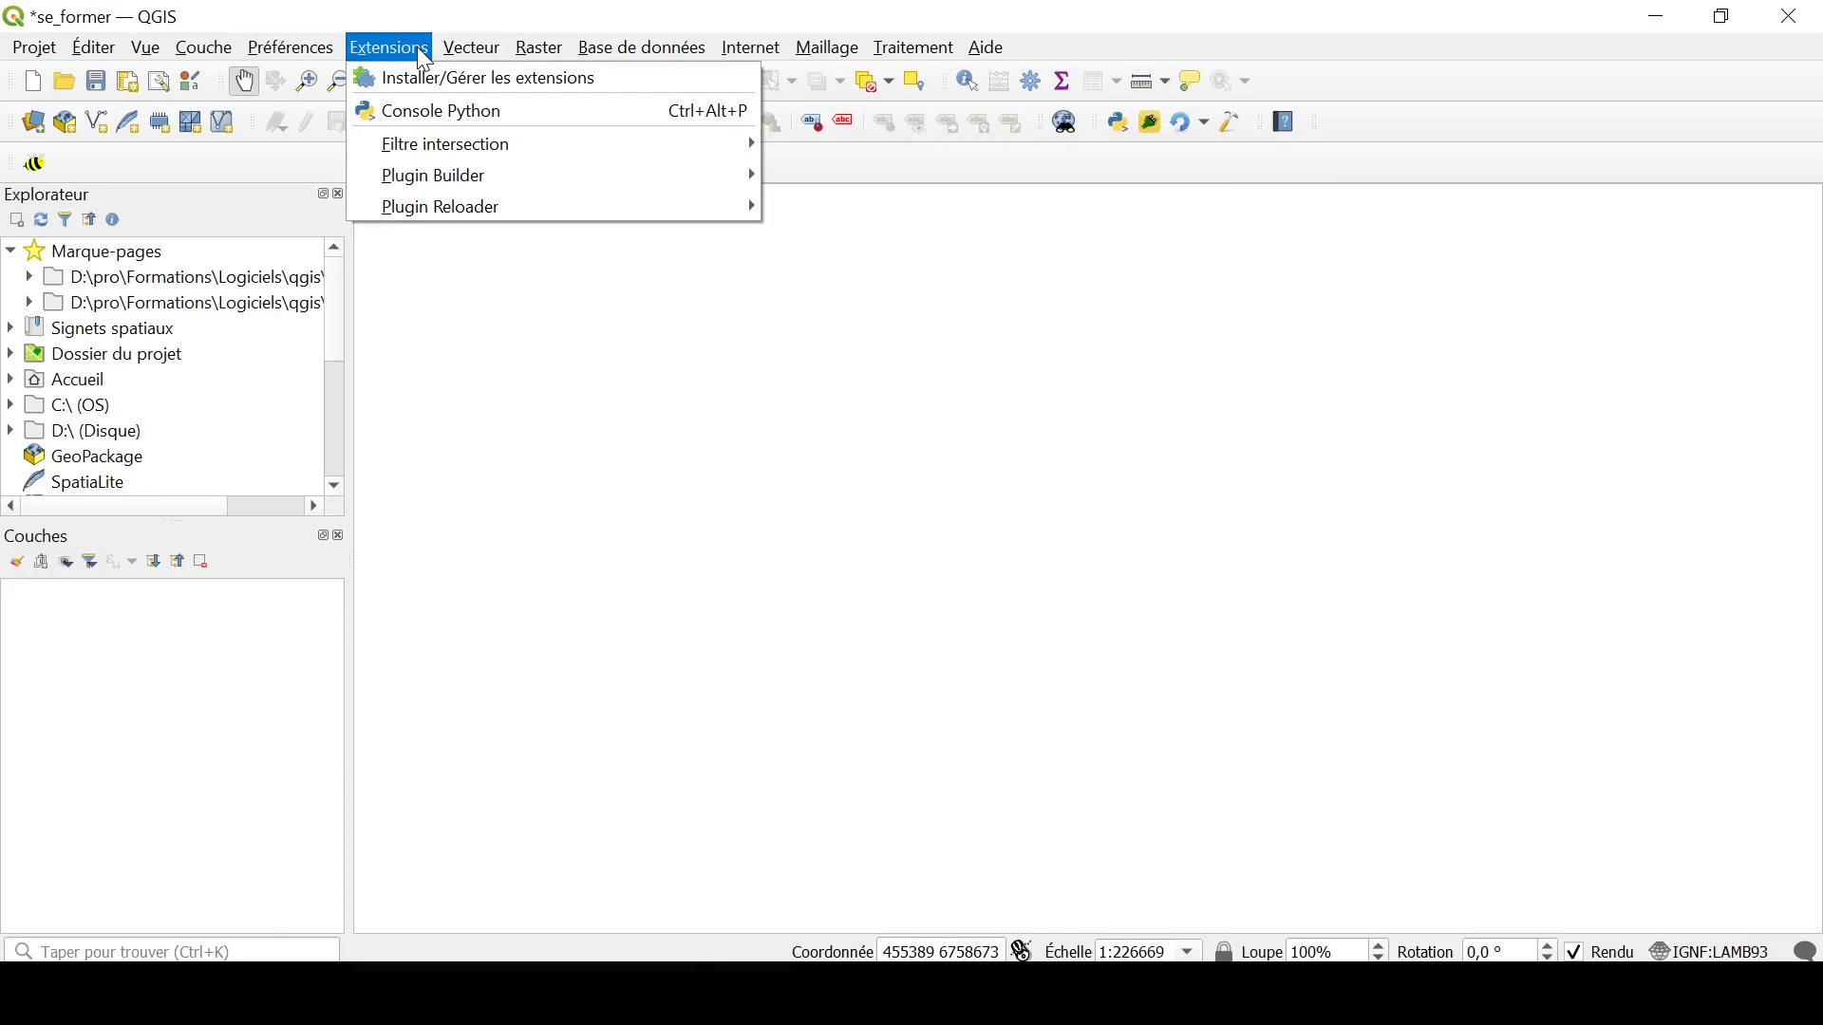
left_click(428, 82)
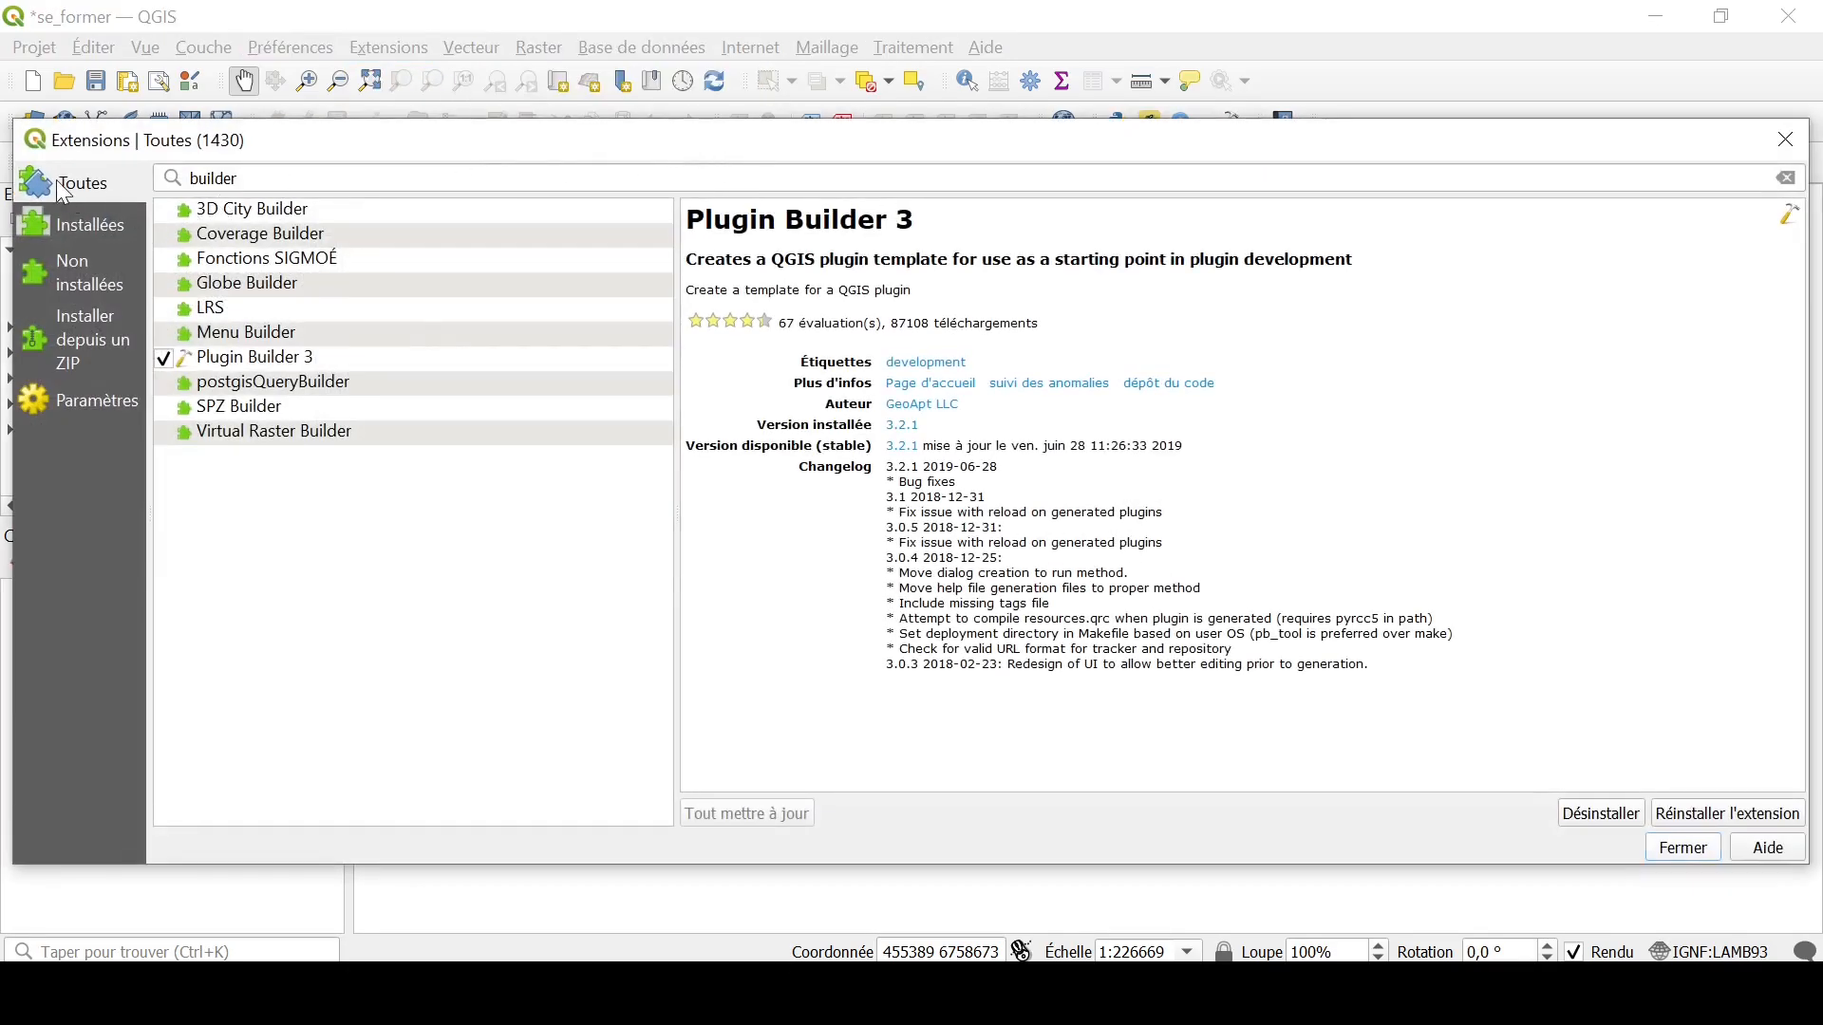
double_click(323, 180)
type("te")
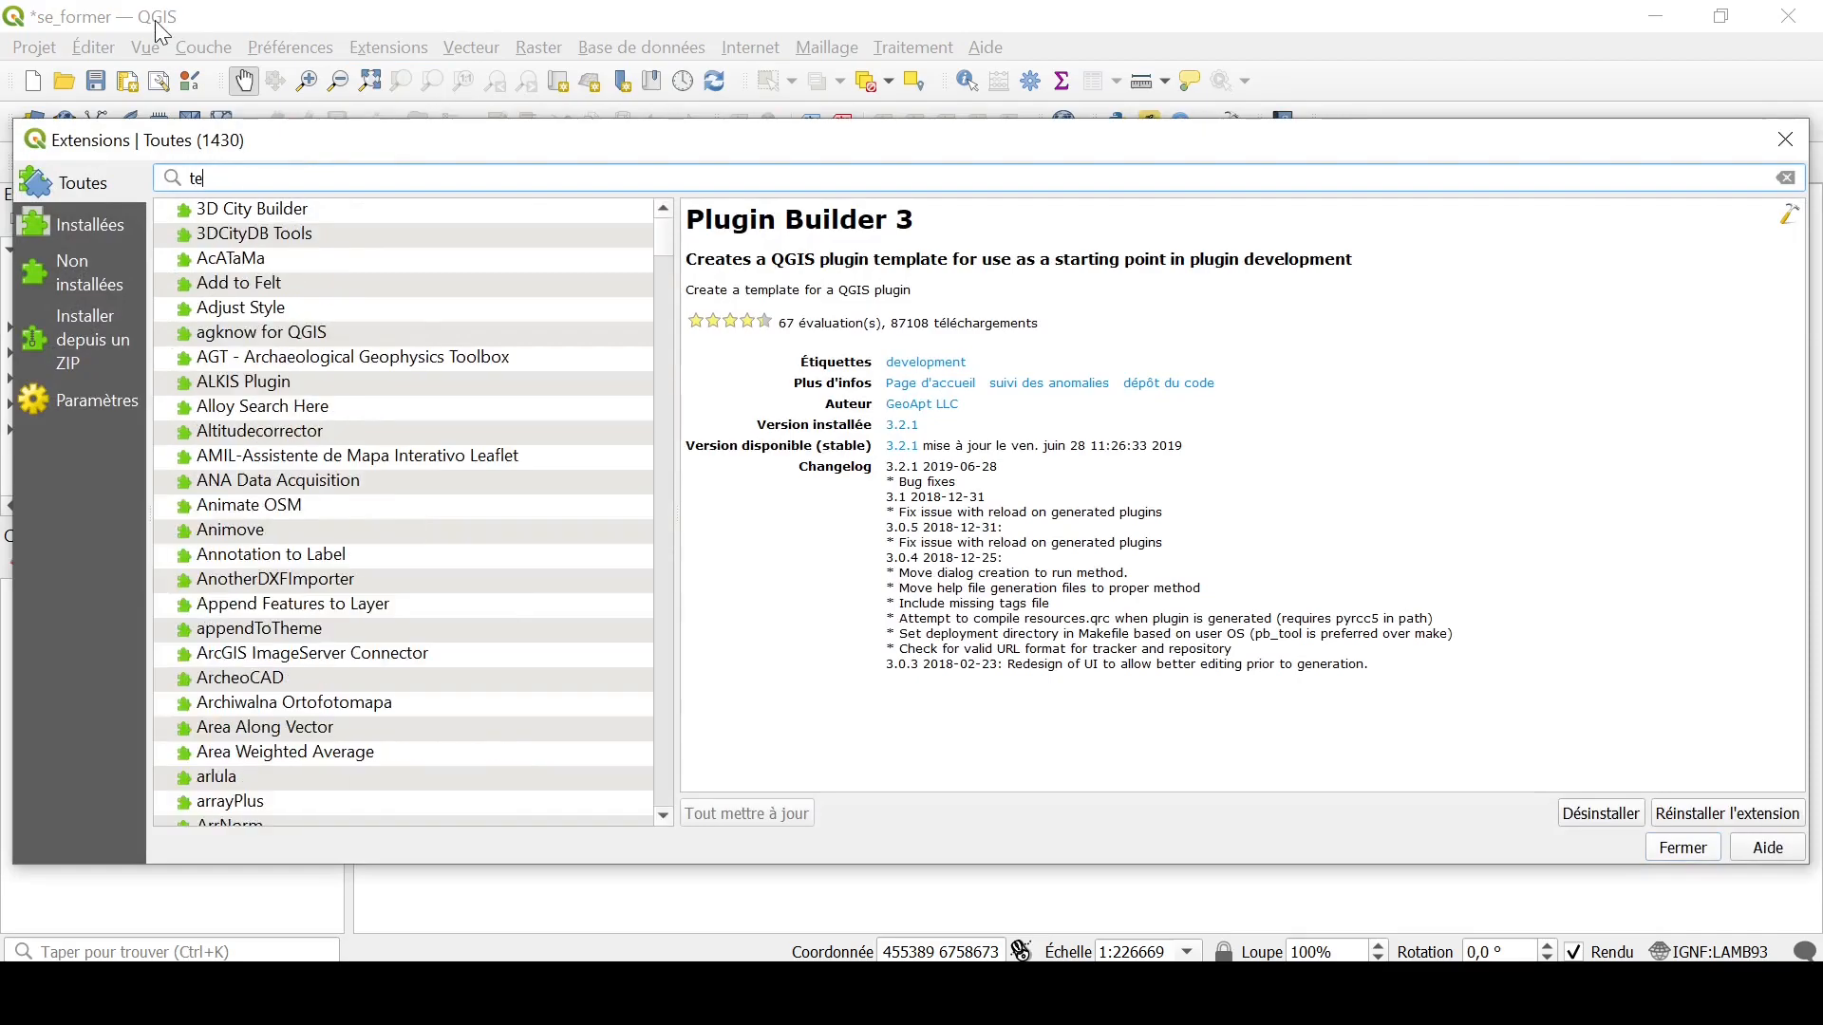
type("st")
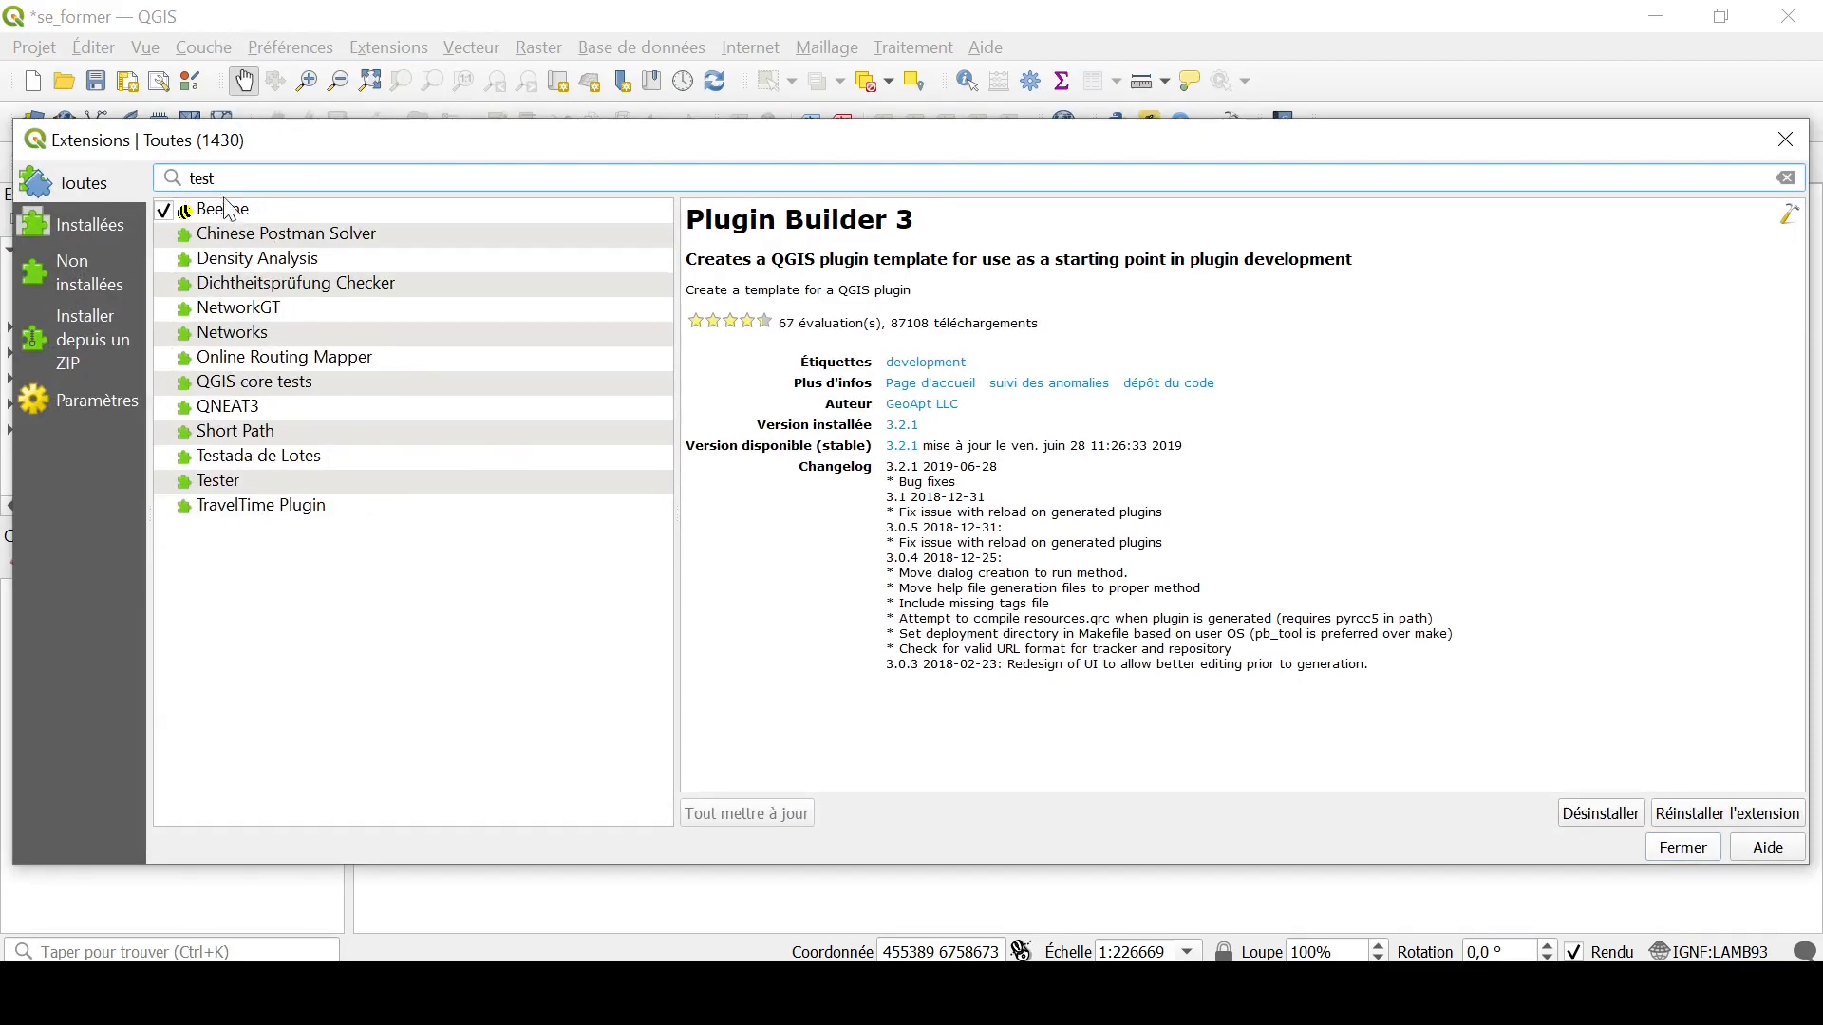
left_click(1785, 140)
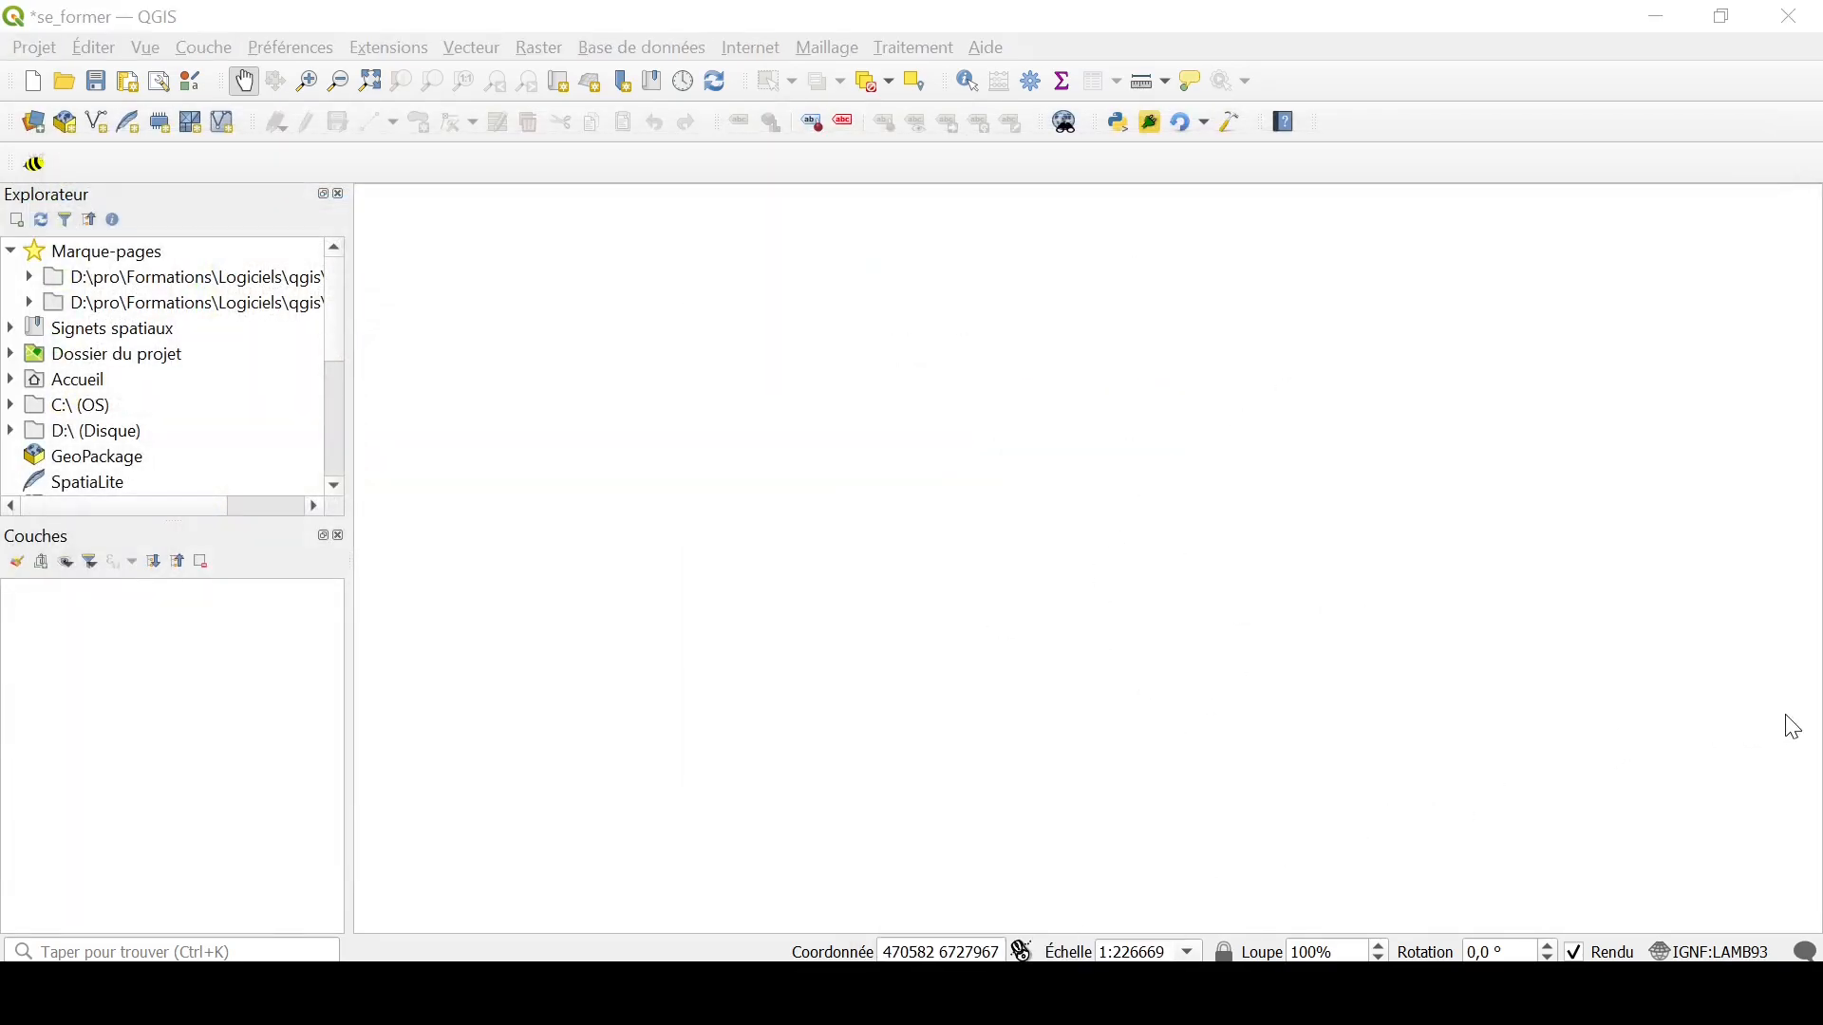
Step: Save the project, and enable Test Plugin by searching all extensions for "test" in the extension manager
key("ctrl+s")
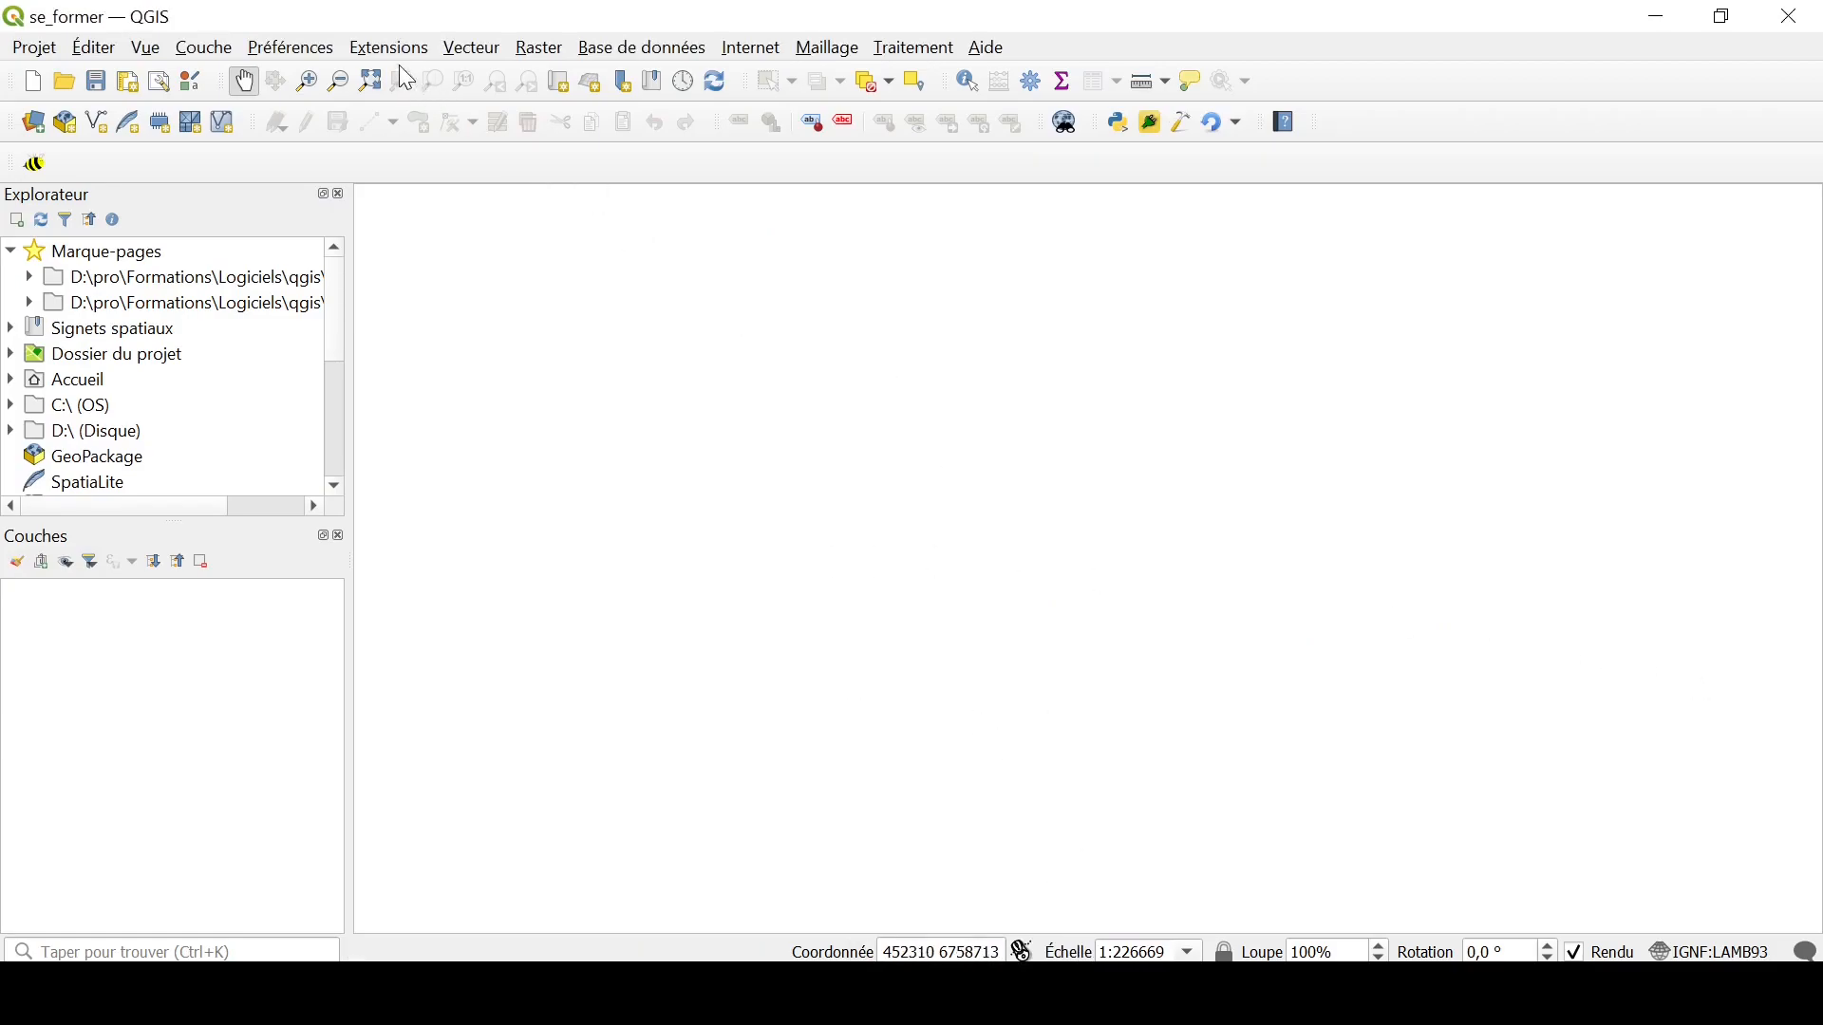
left_click(382, 45)
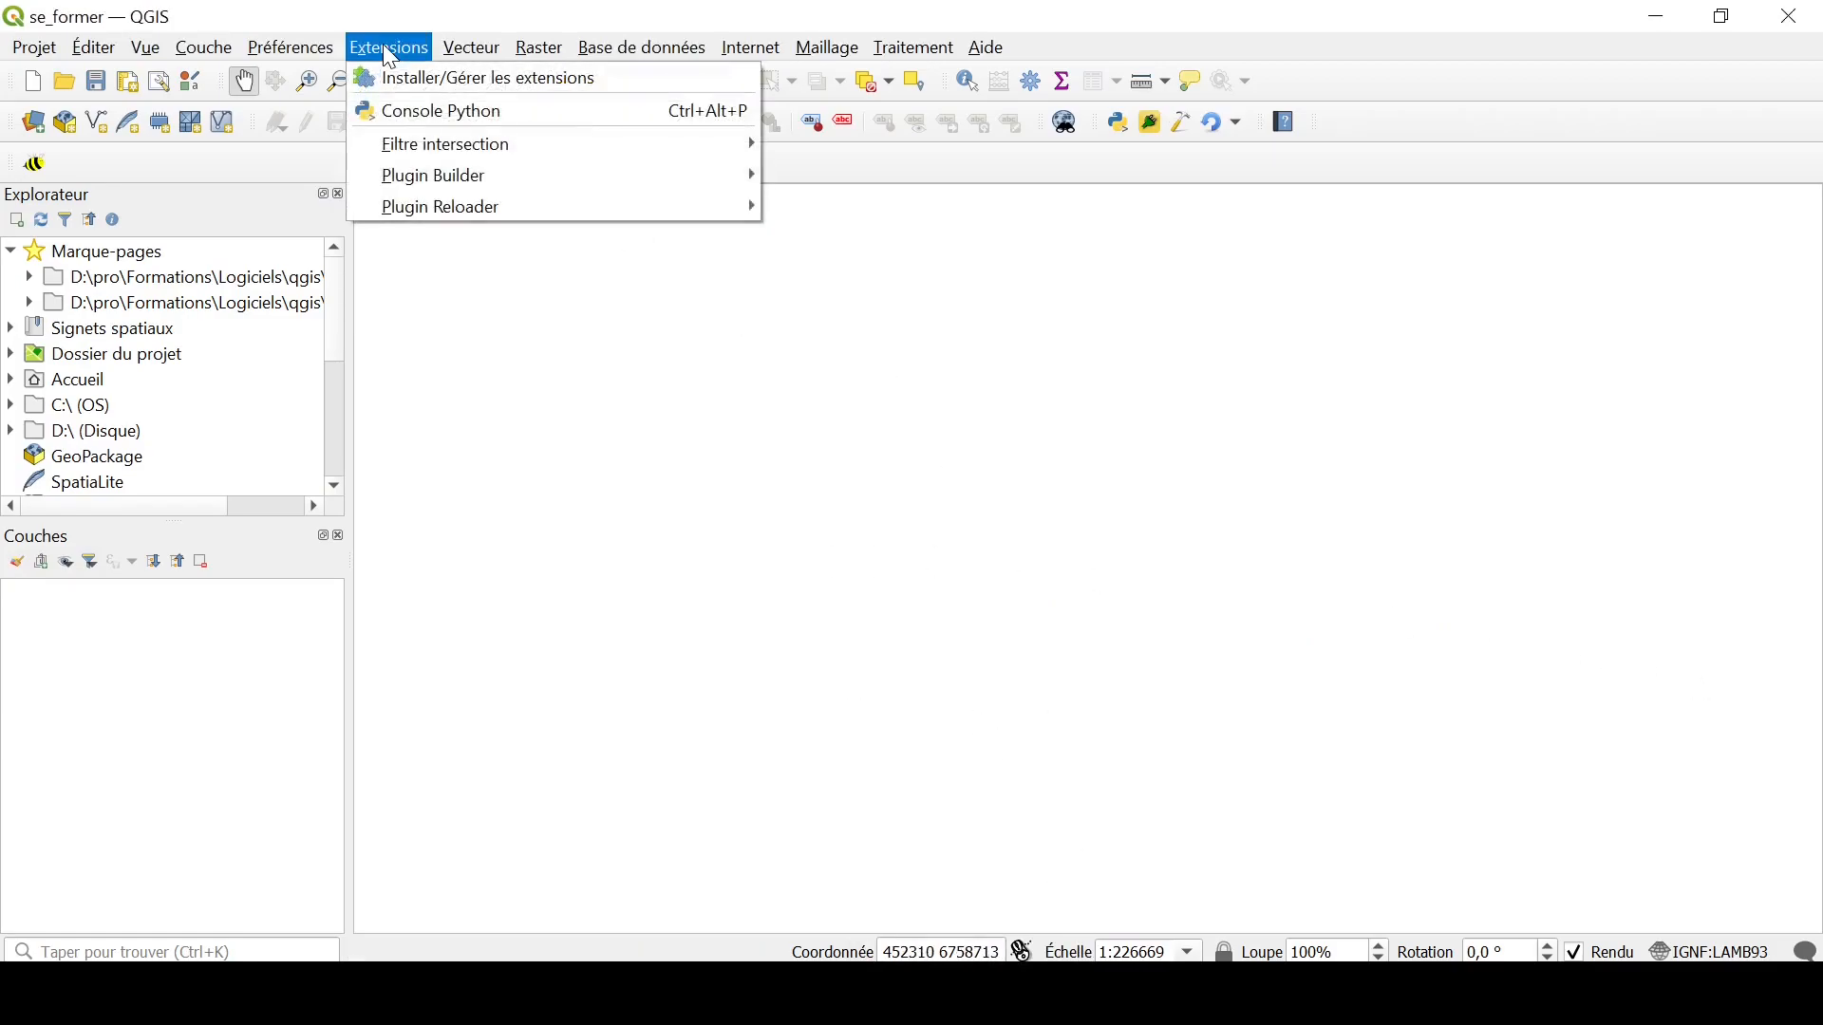
left_click(422, 84)
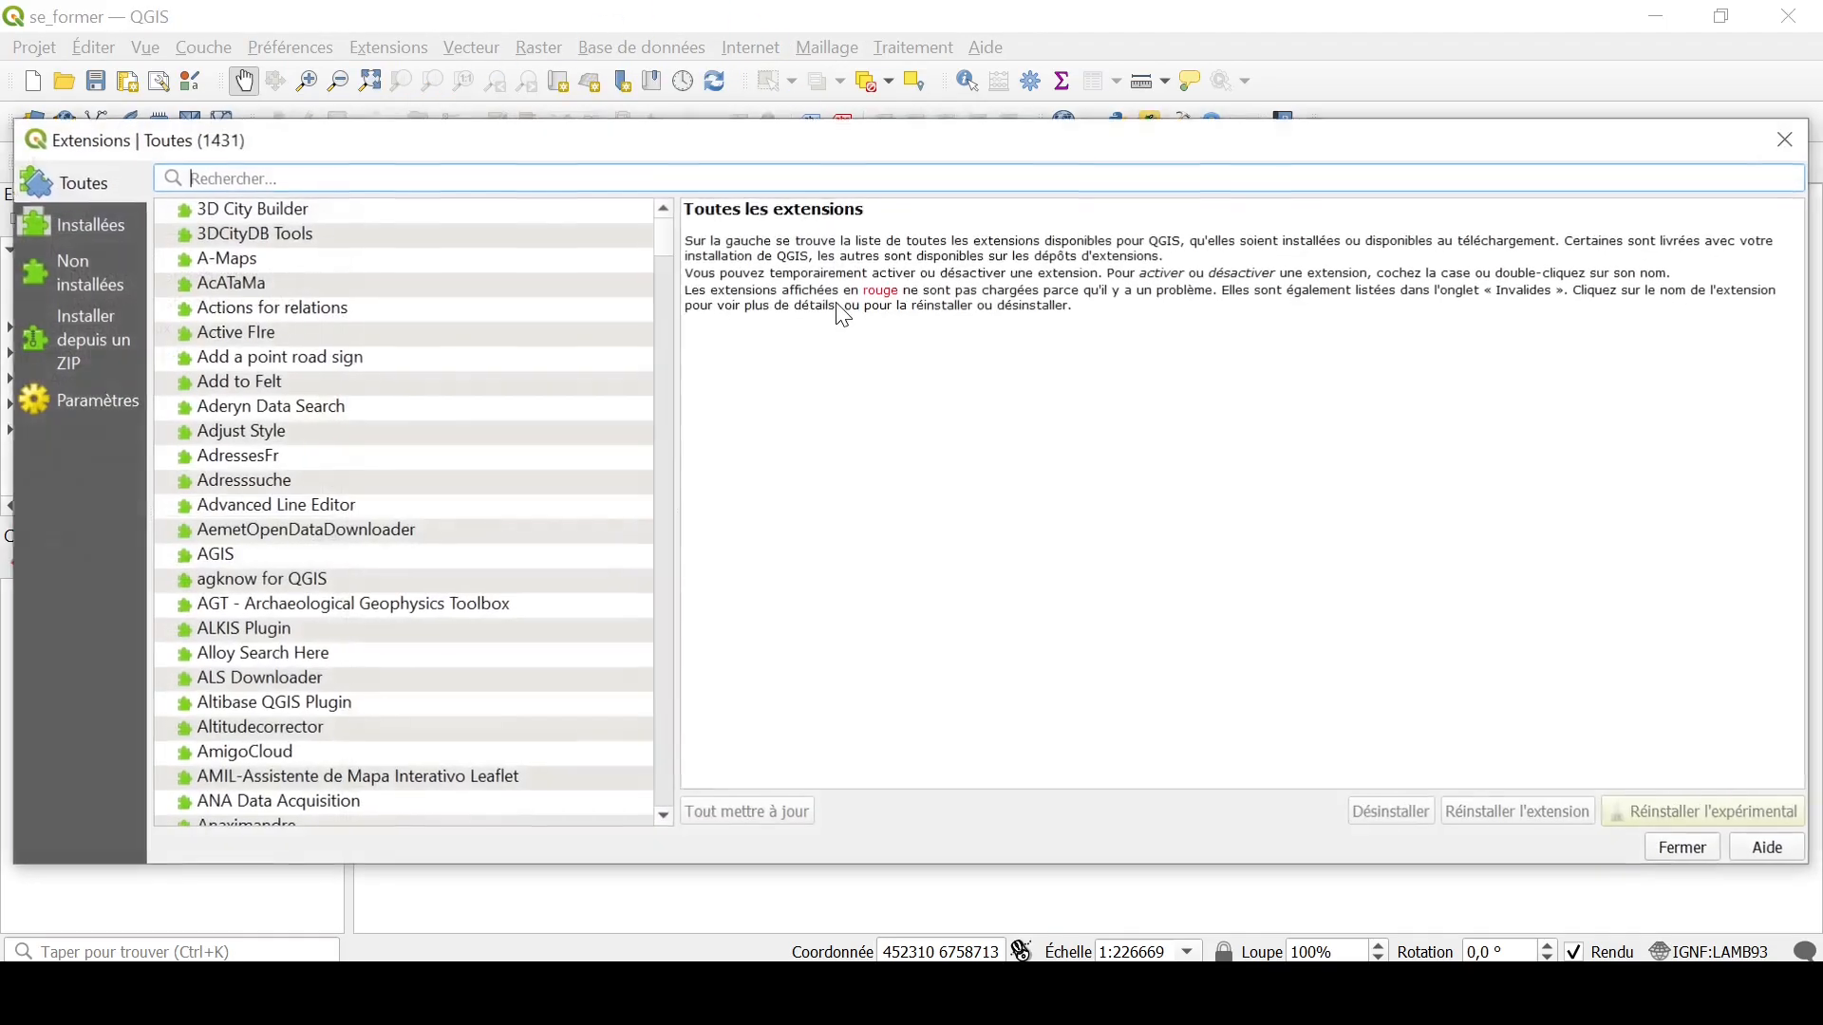
left_click(272, 166)
type("test")
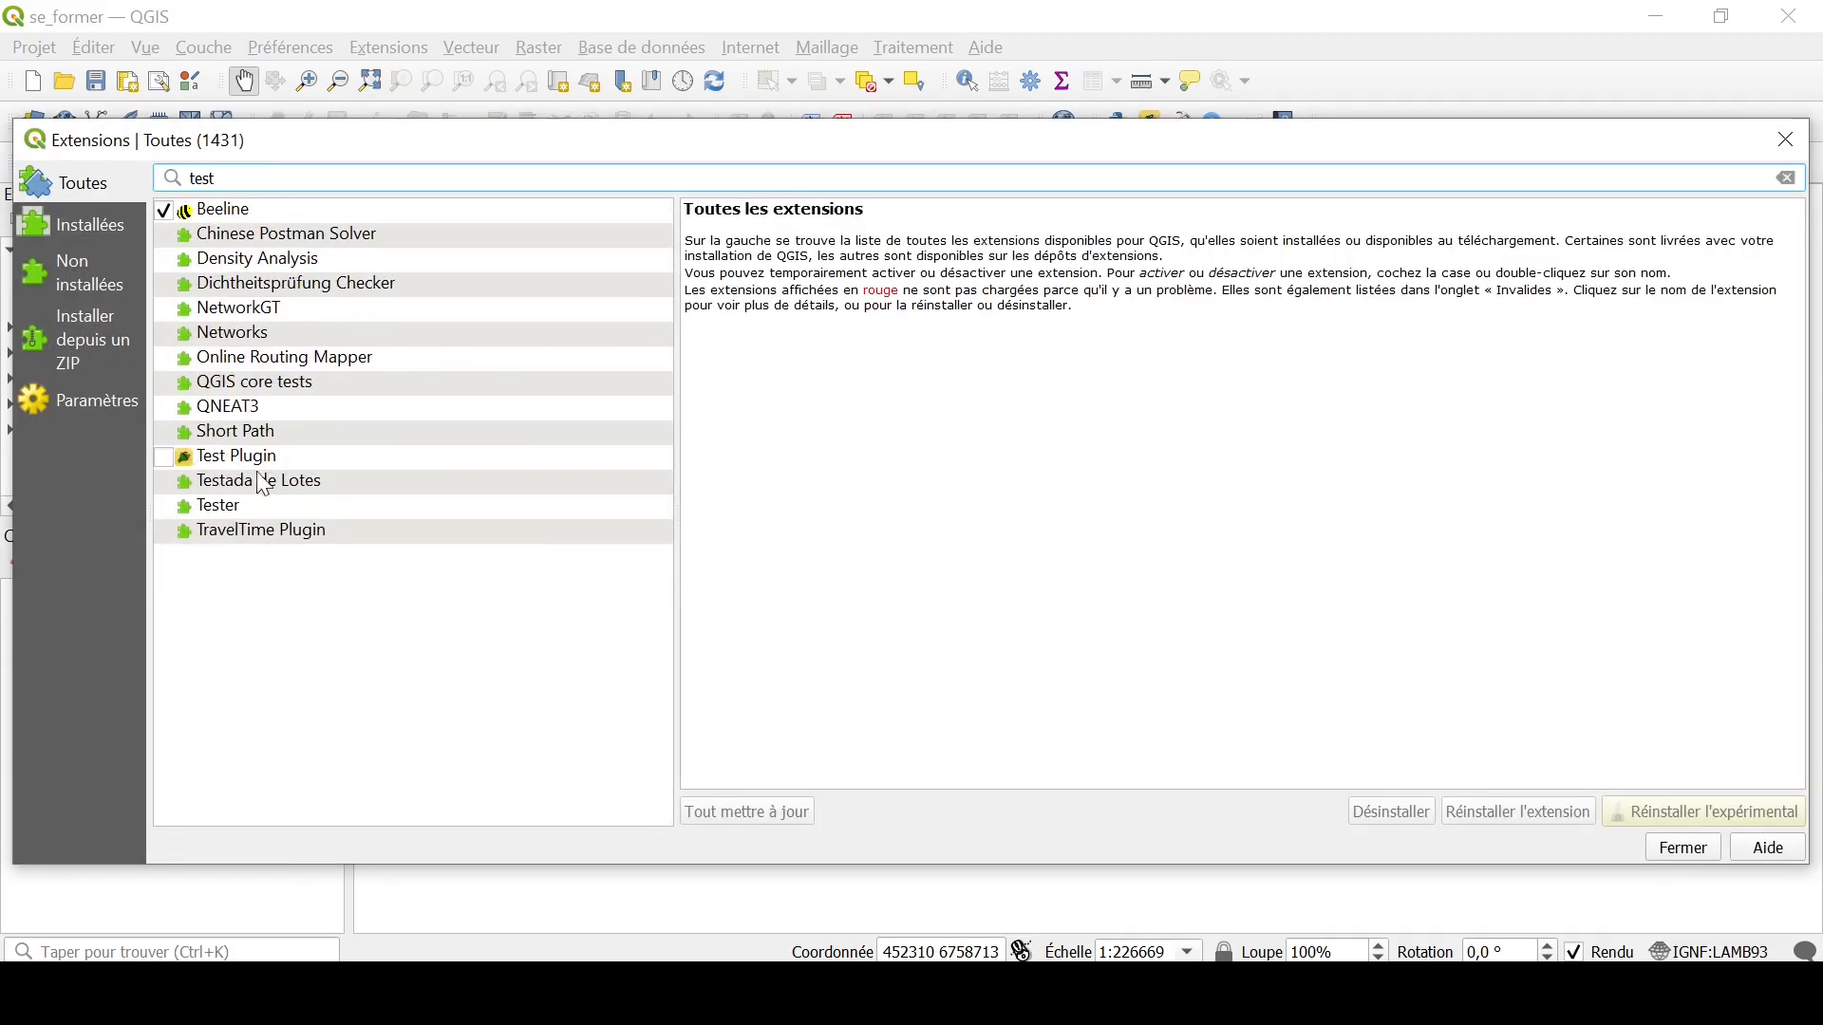
left_click(162, 457)
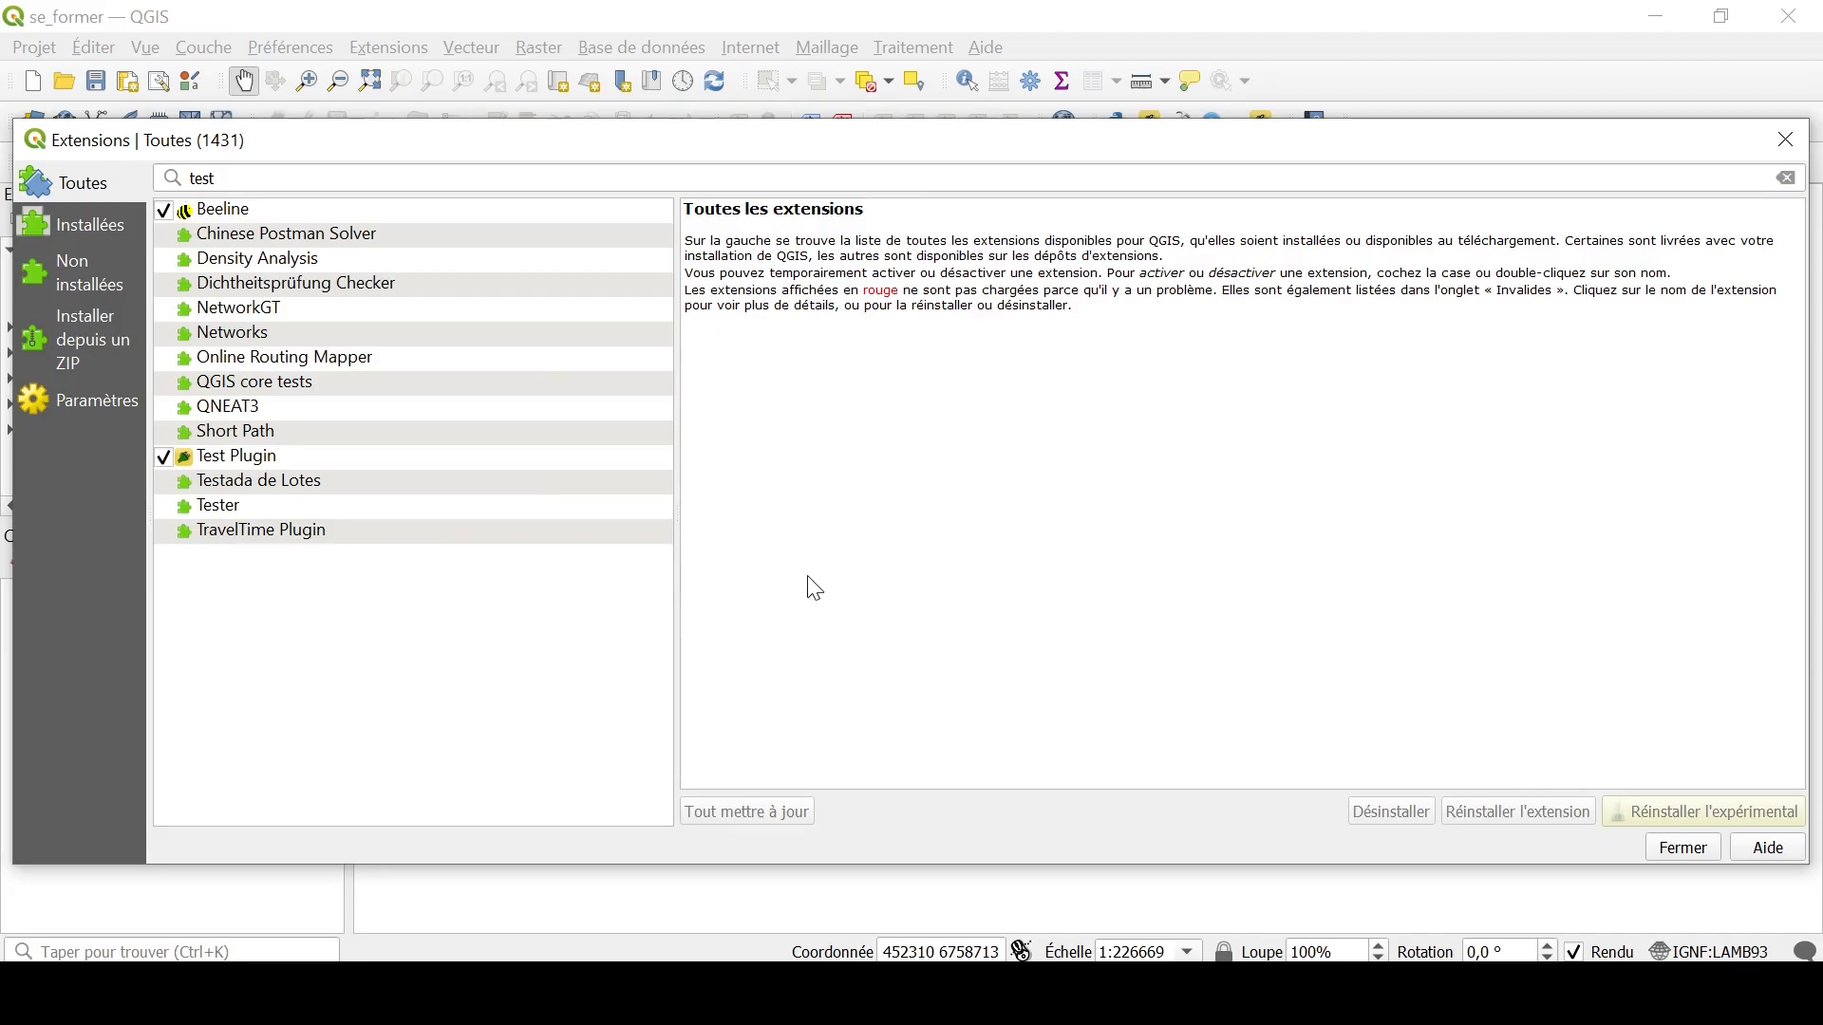
left_click(1684, 852)
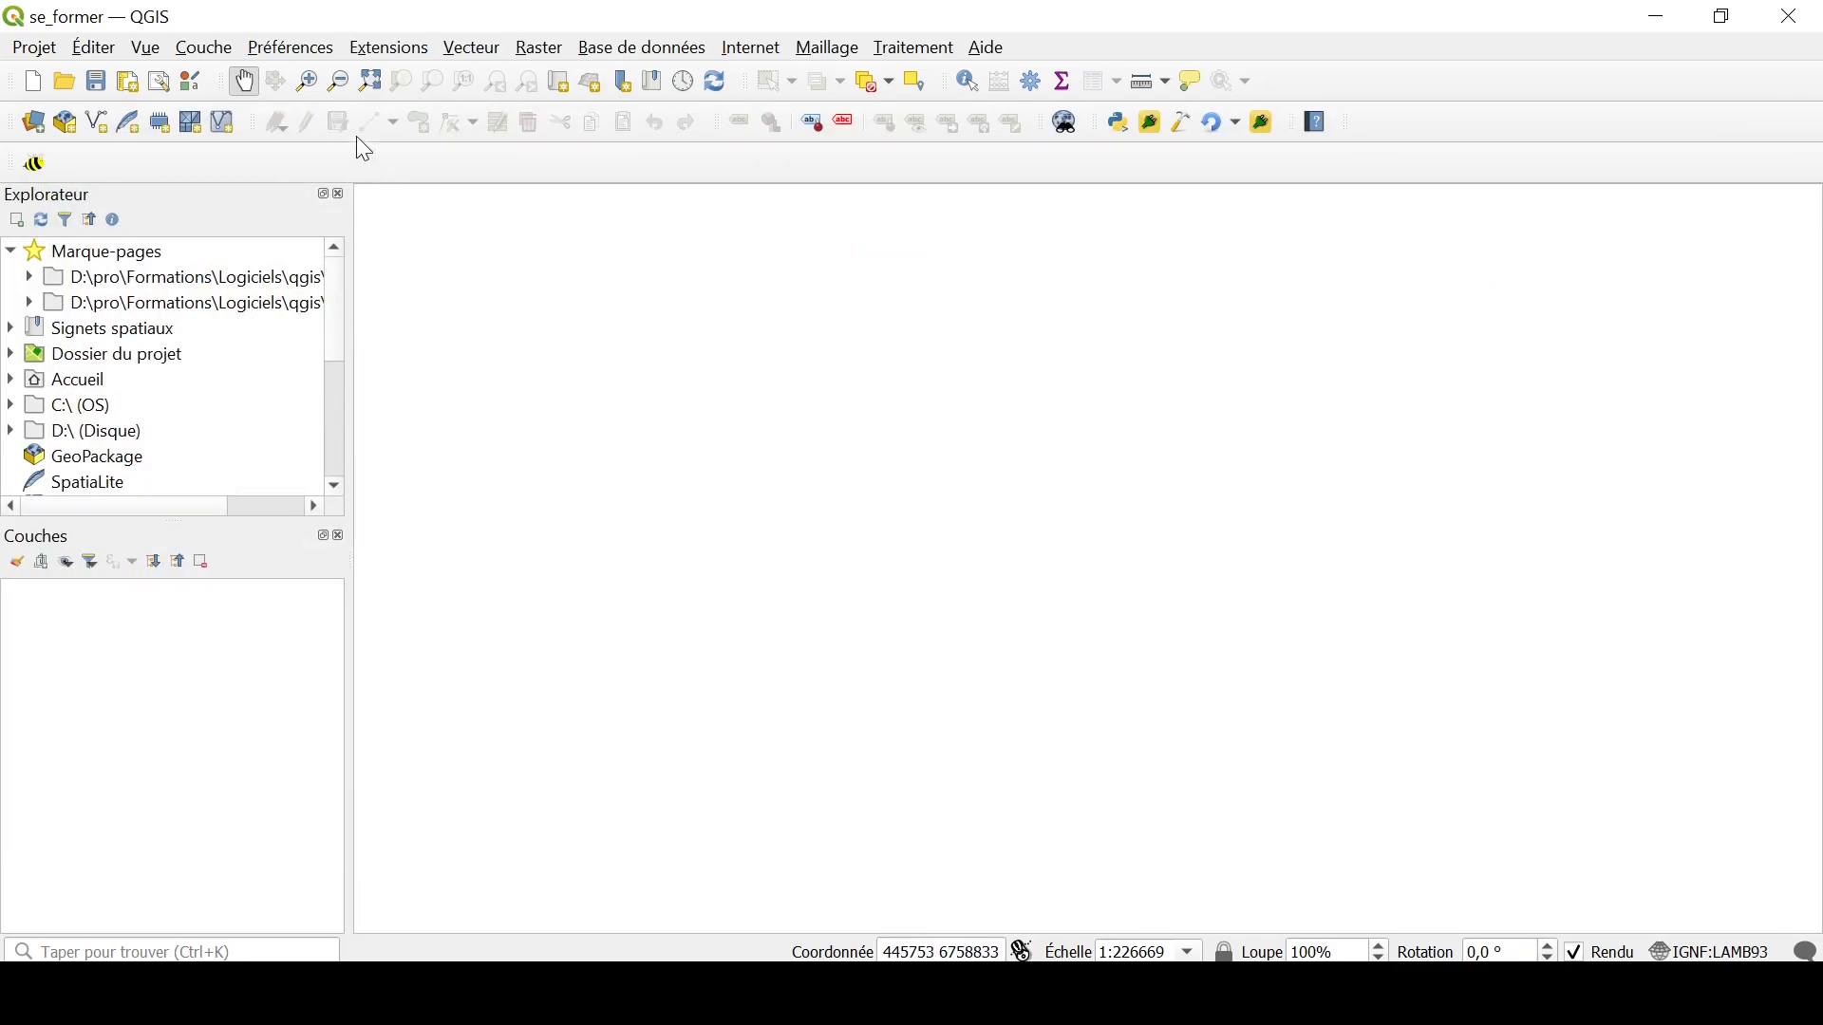
Step: Run Test Plugin's "Tester création de plugin" command to open the plugin's dialog
left_click(384, 50)
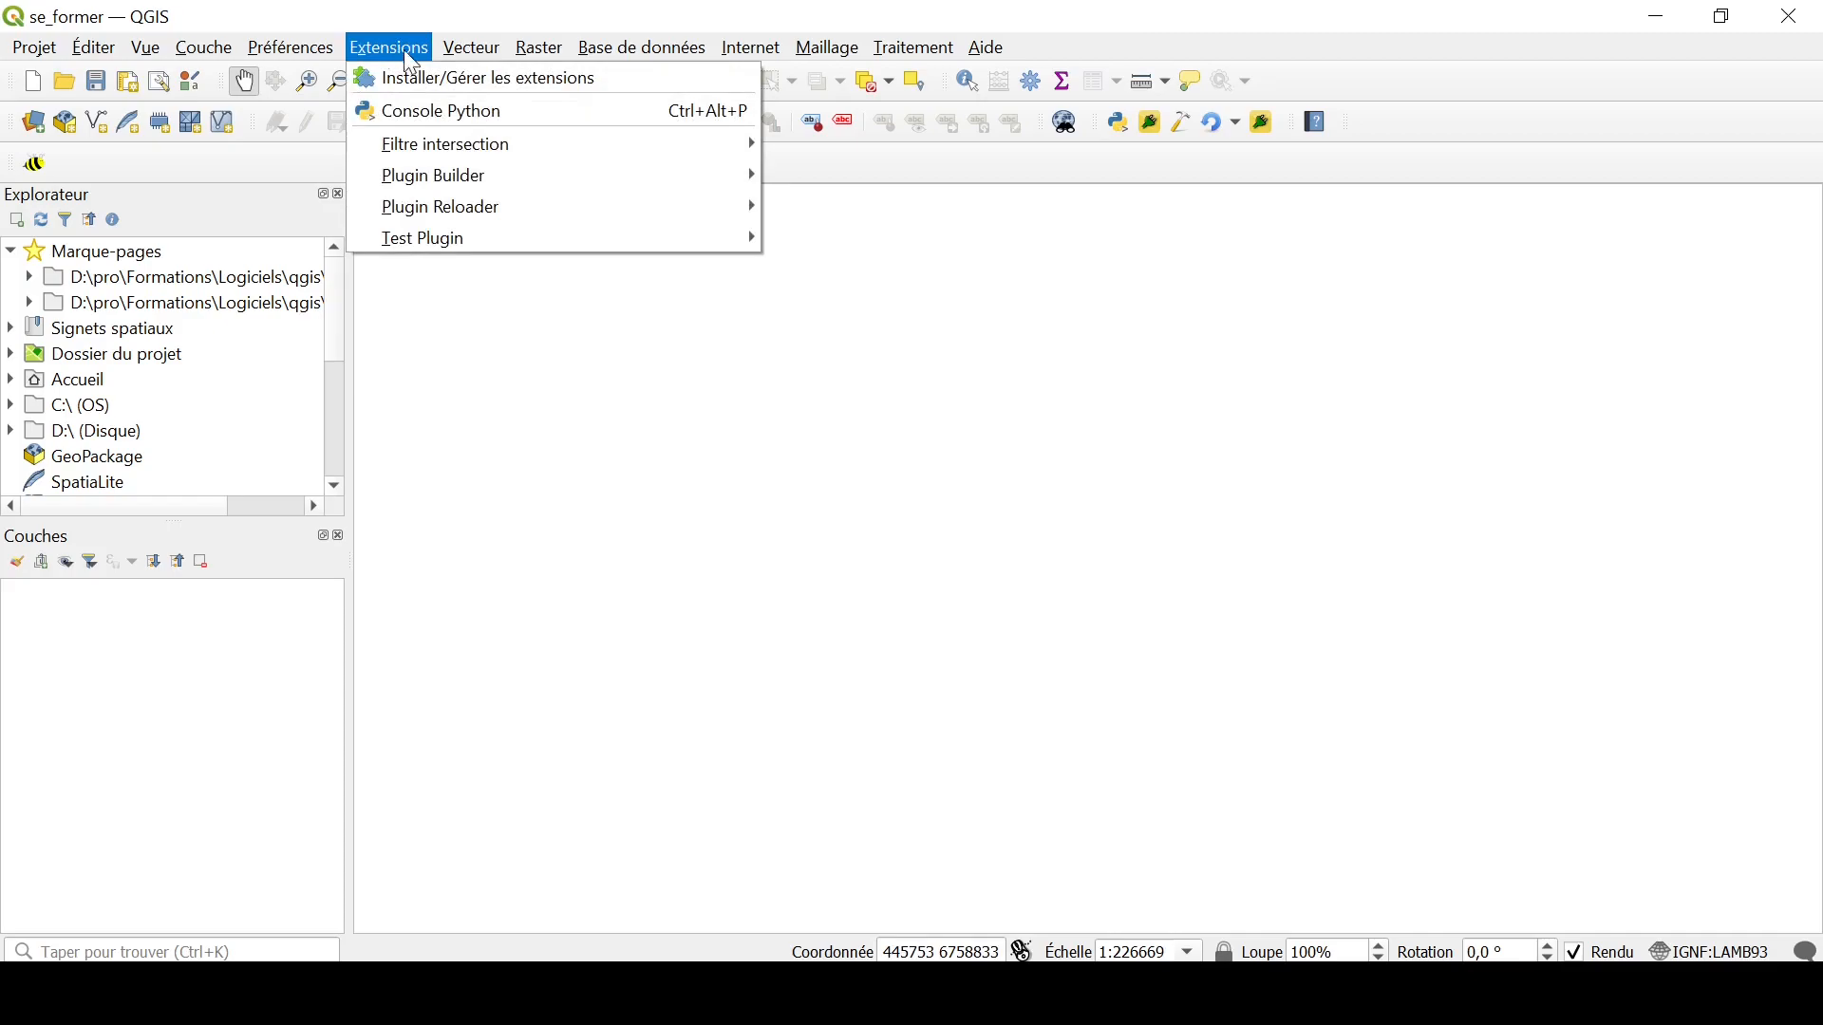
mouse_move(485, 231)
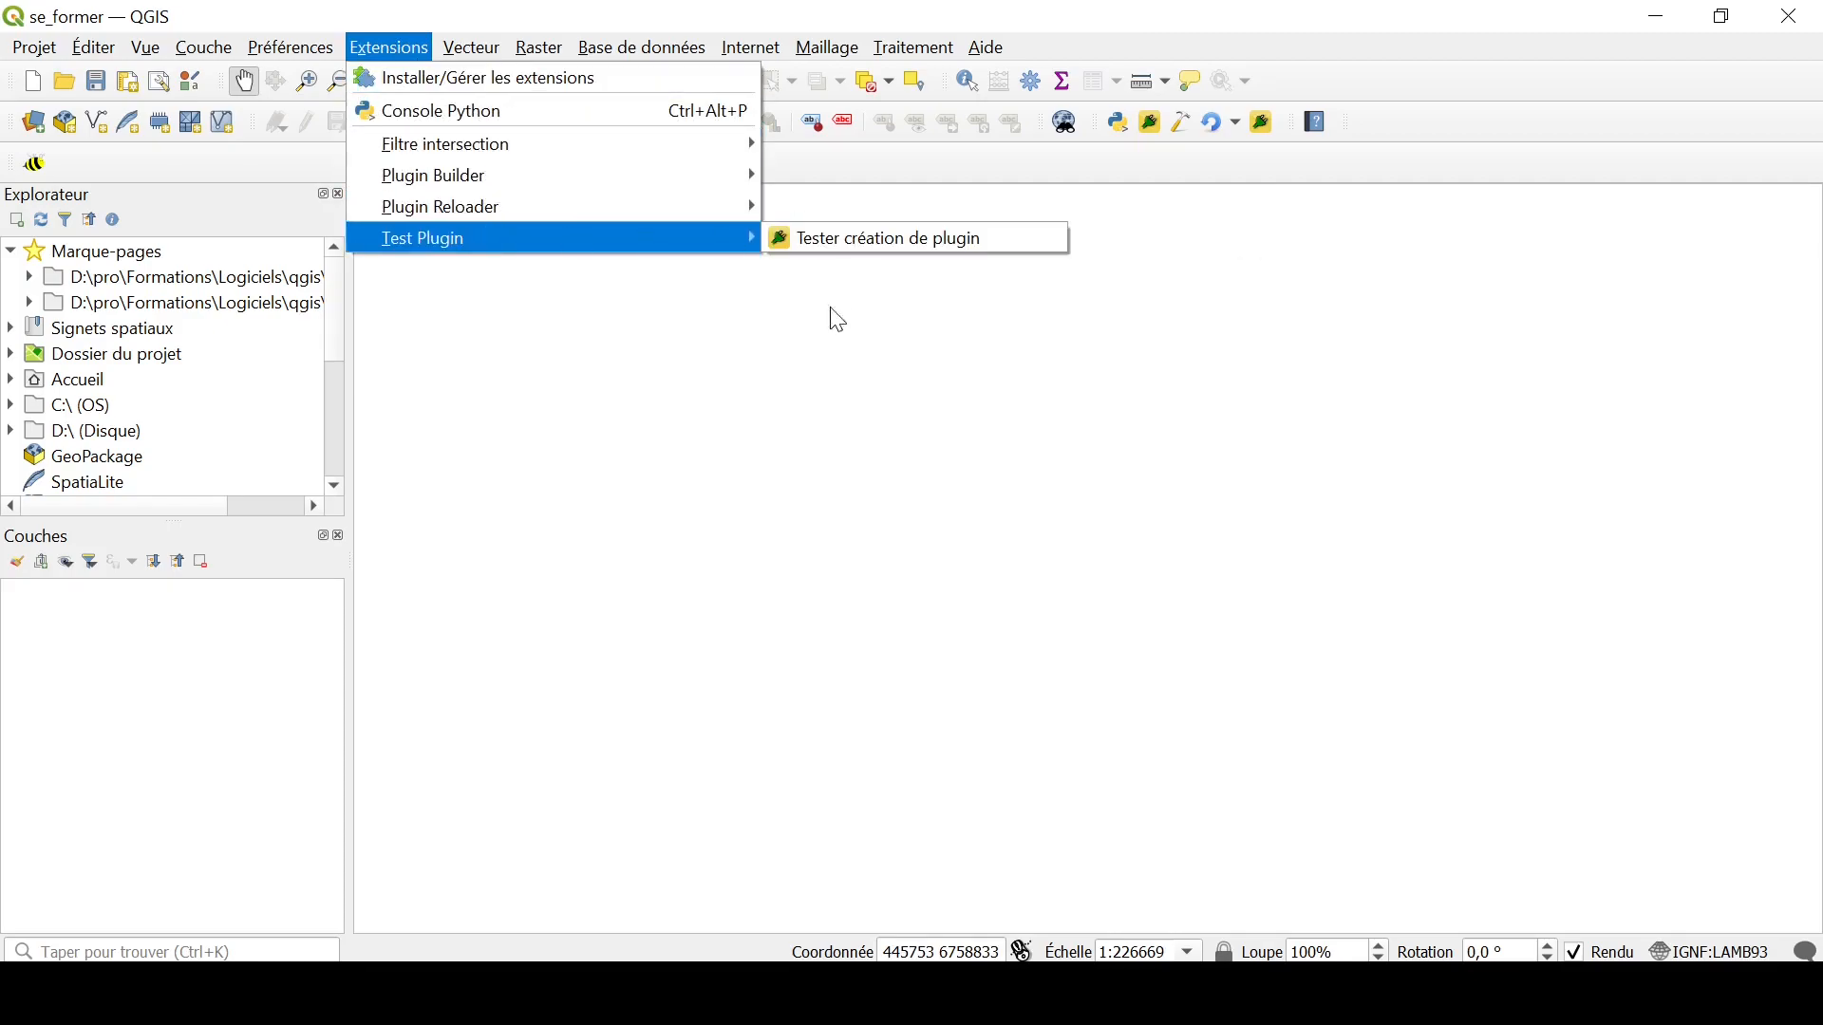
left_click_drag(827, 379, 1018, 561)
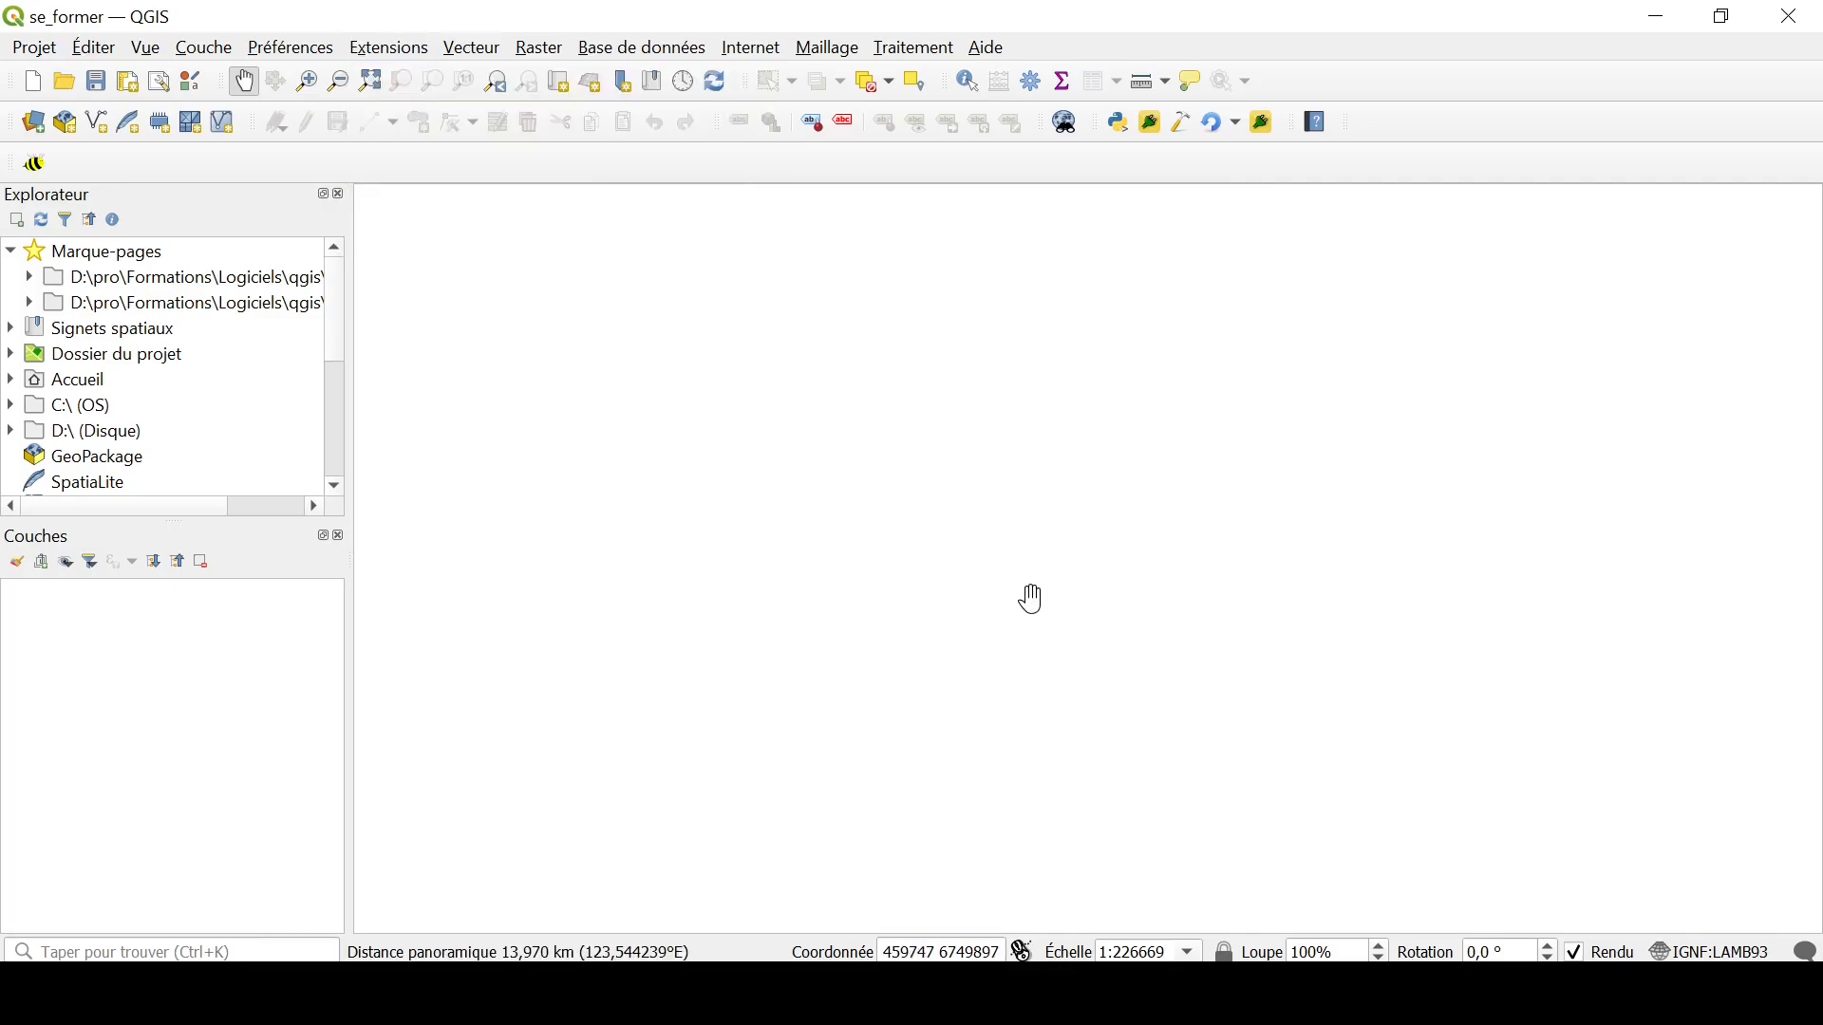
left_click(383, 54)
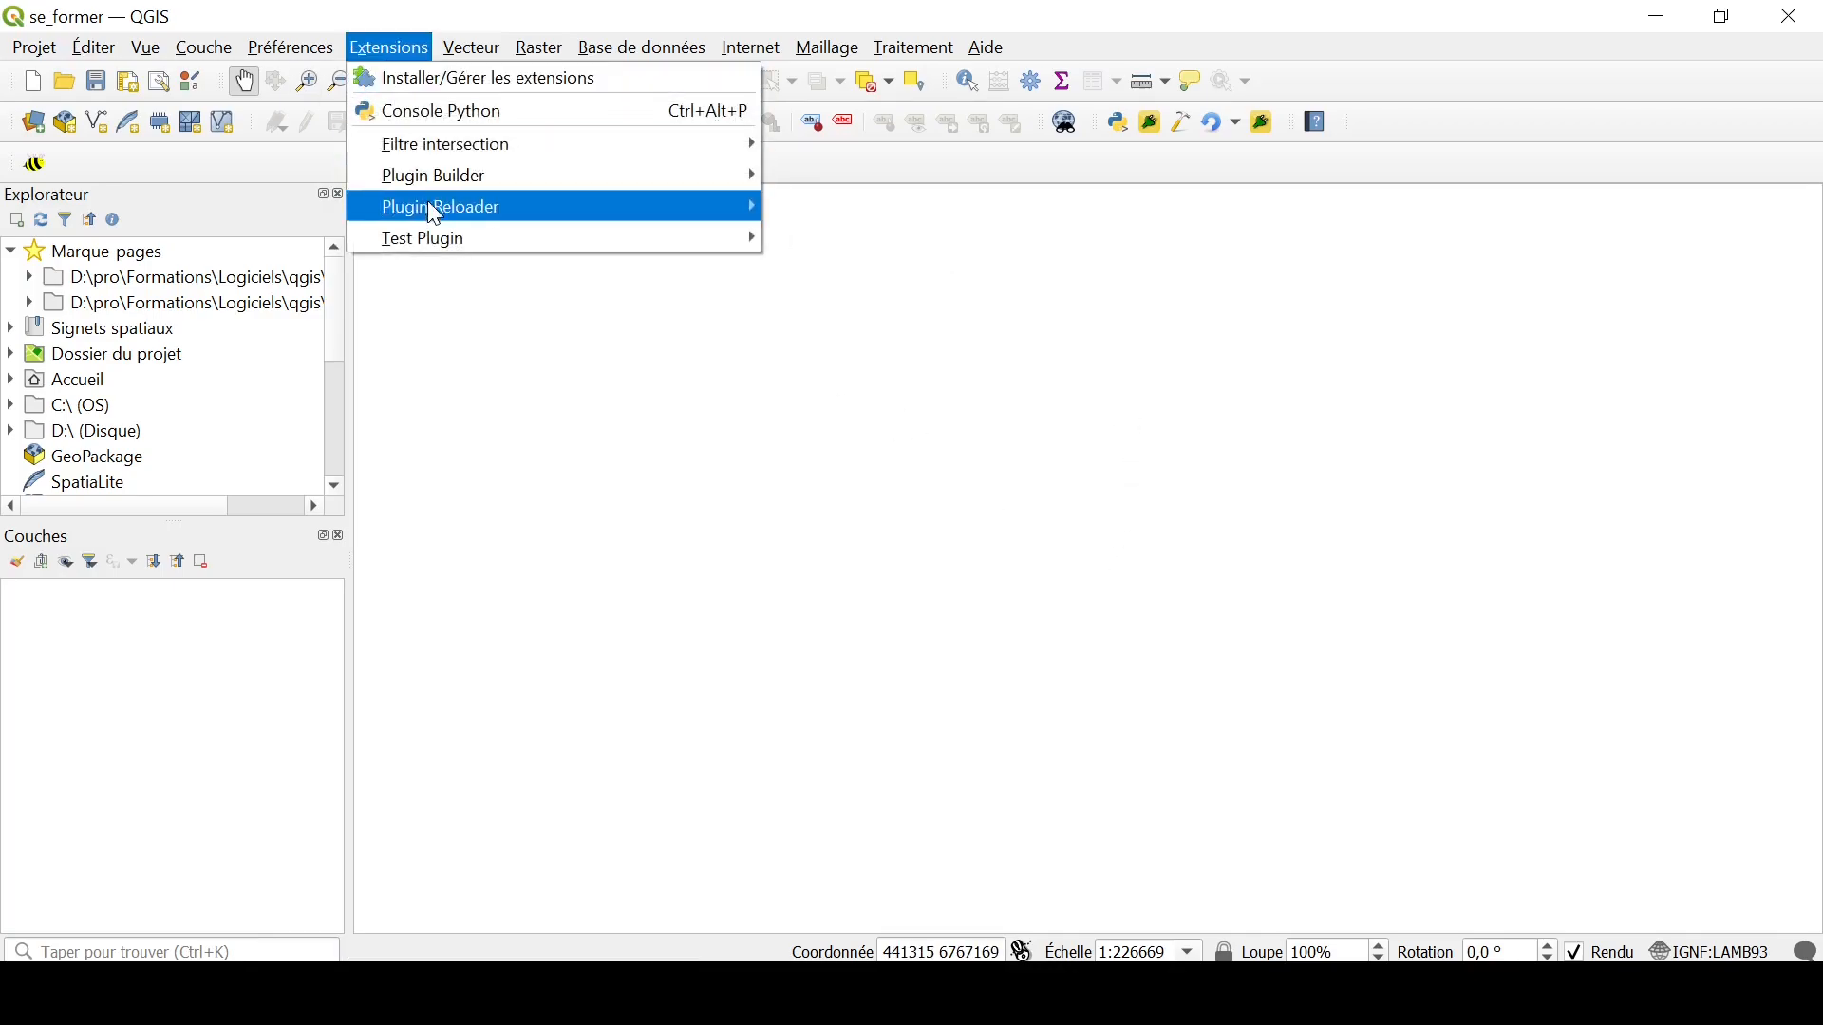
mouse_move(438, 245)
left_click(894, 251)
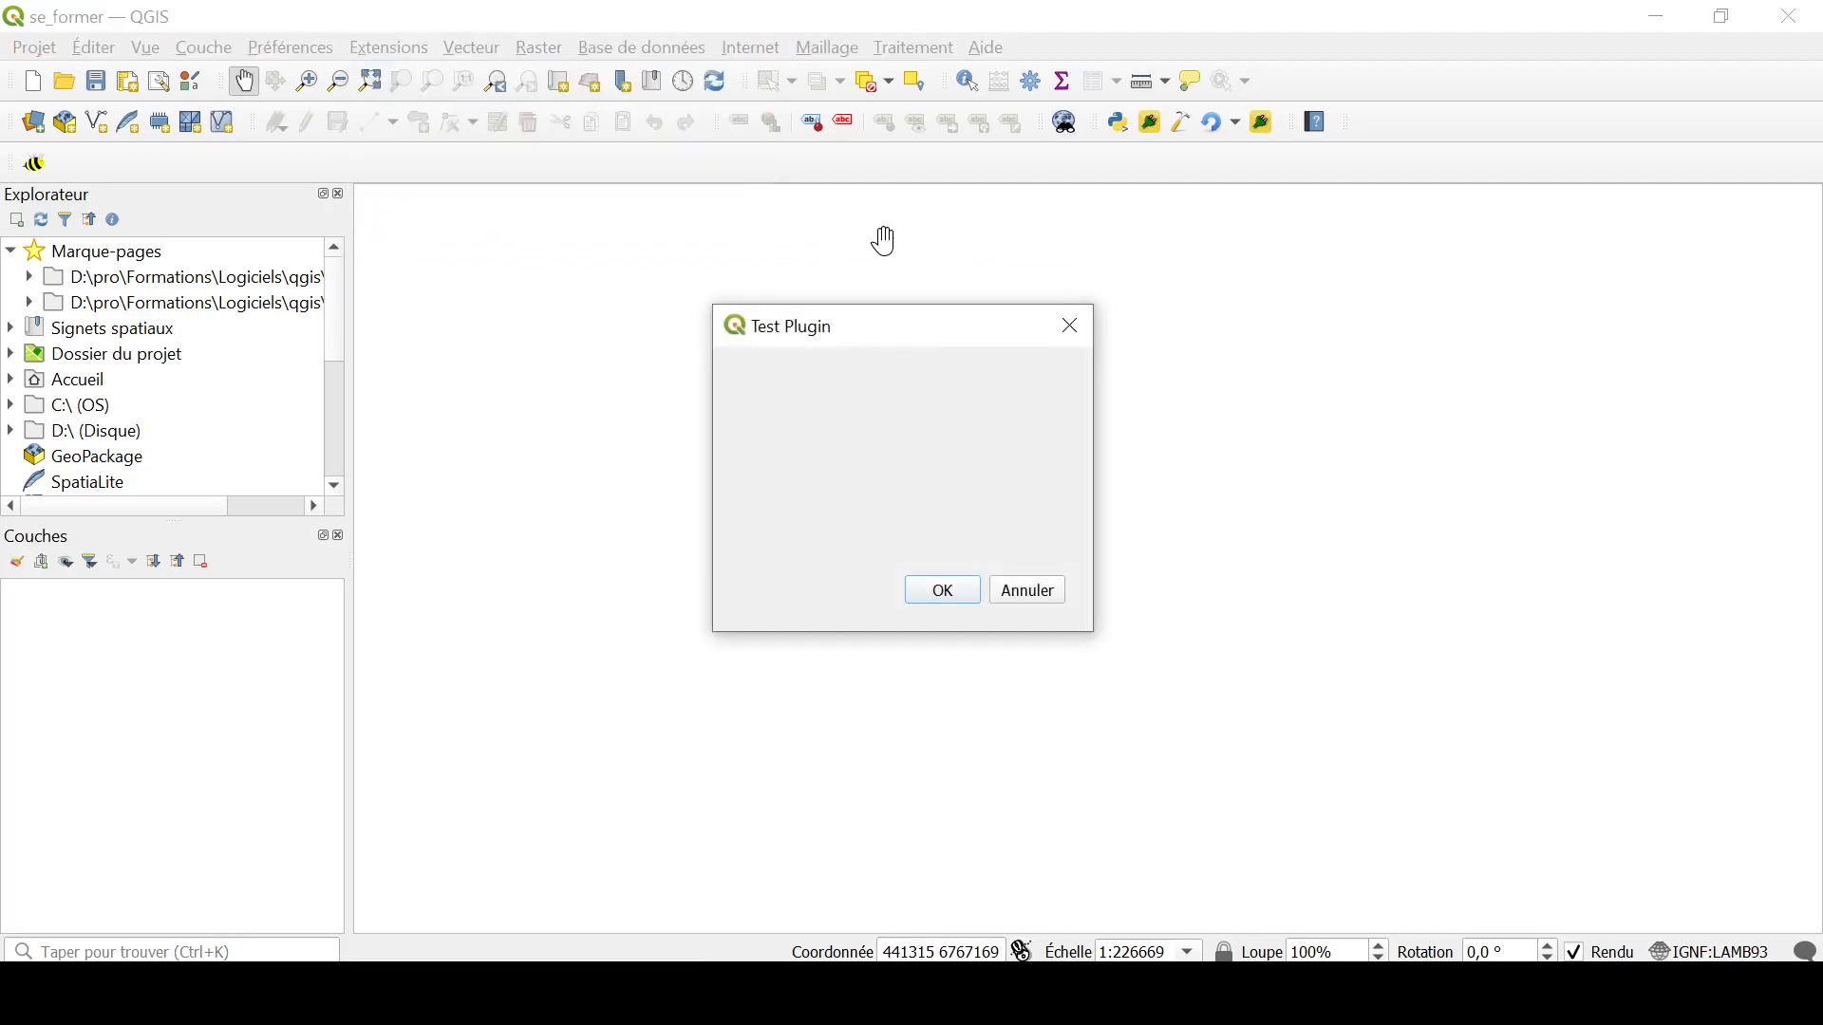